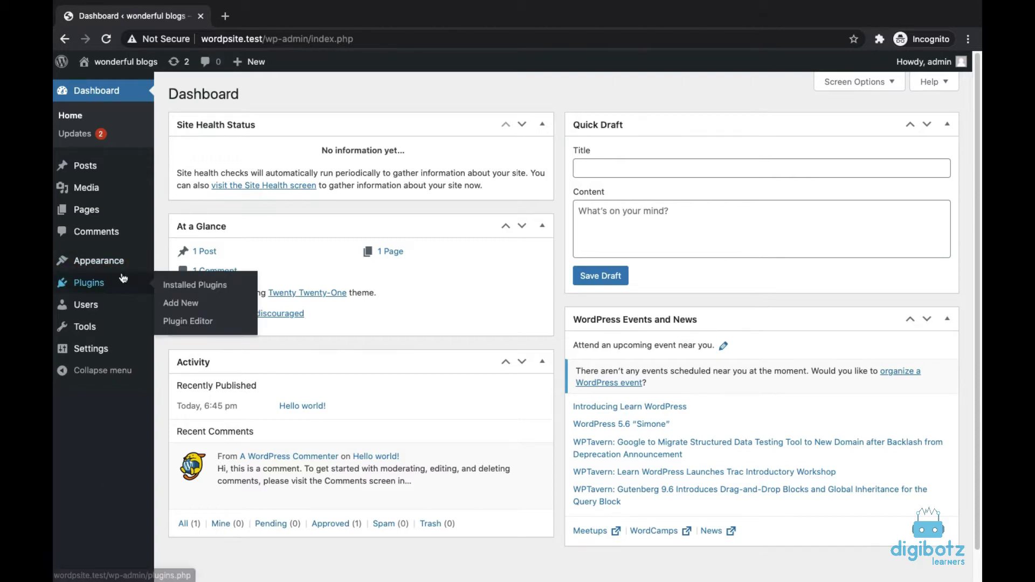
- Visit the wonderful blogs front page and look it over from the header down to the footer
{"action": "mouse_move", "coordinate": [122, 268]}
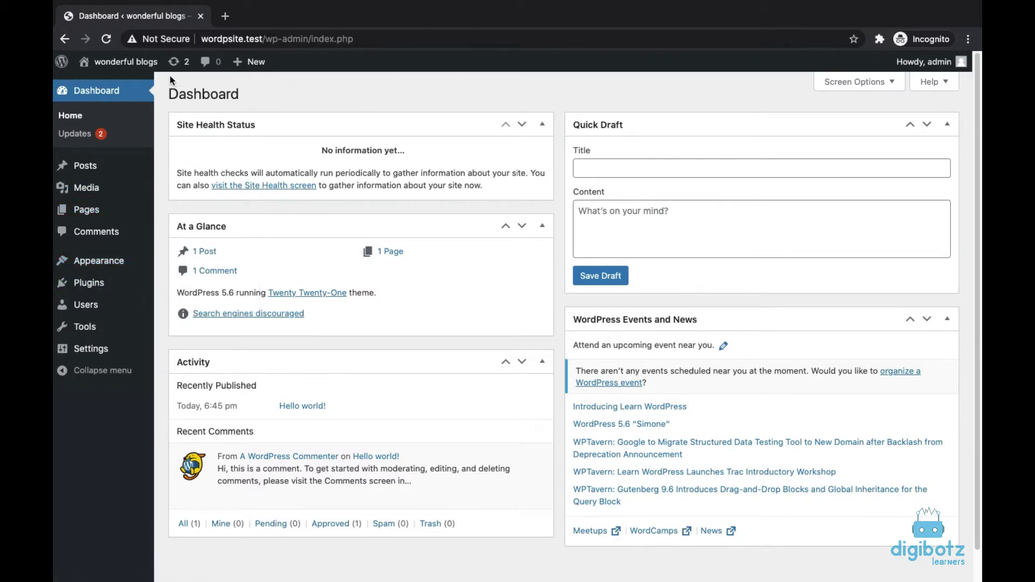
{"action": "mouse_move", "coordinate": [113, 72]}
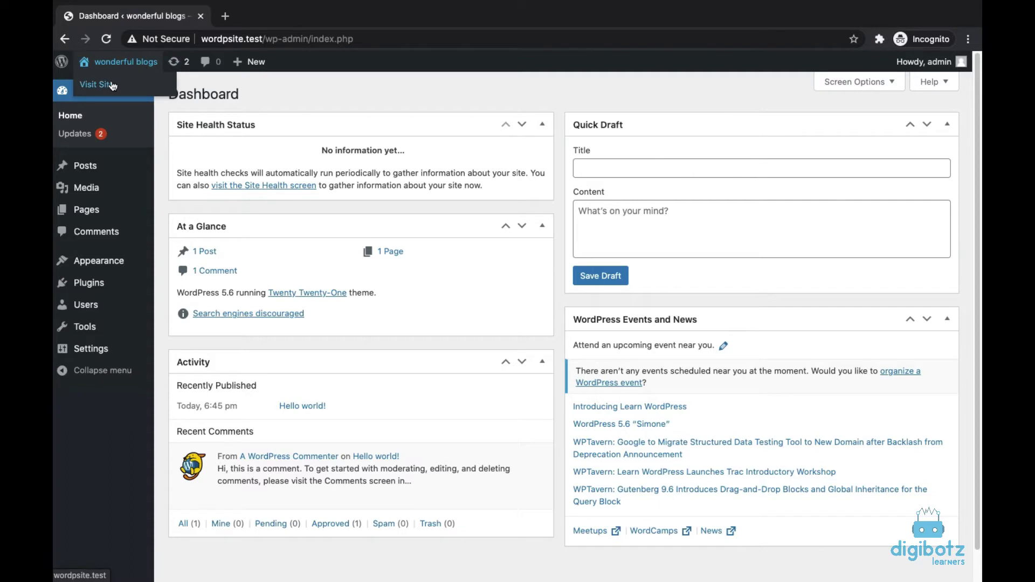
{"action": "mouse_move", "coordinate": [252, 87]}
{"action": "left_click", "coordinate": [113, 84]}
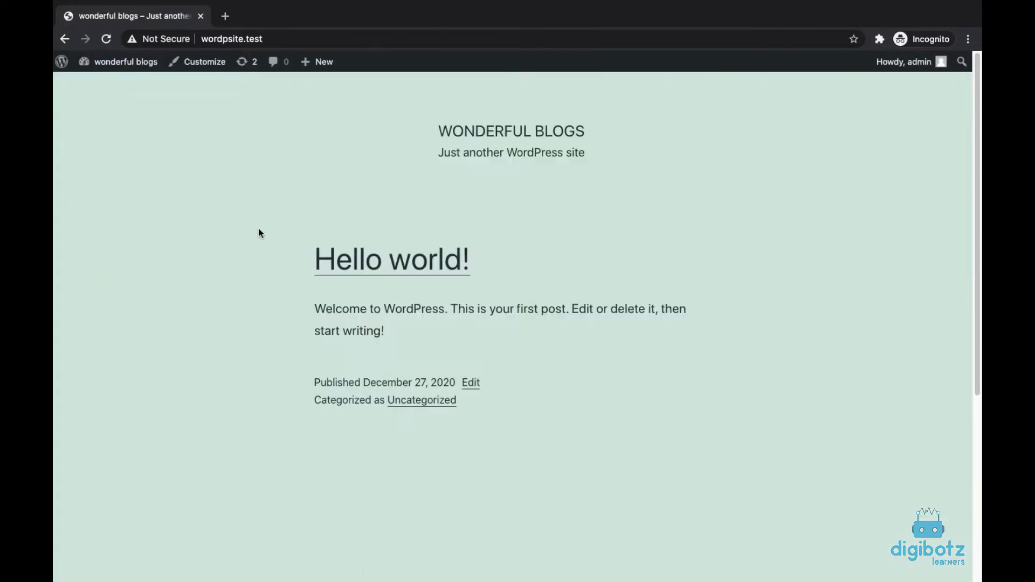
{"action": "scroll", "coordinate": [263, 221], "scroll_direction": "down", "scroll_amount": 5}
{"action": "scroll", "coordinate": [263, 221], "scroll_direction": "up", "scroll_amount": 5}
{"action": "scroll", "coordinate": [263, 222], "scroll_direction": "down", "scroll_amount": 1}
{"action": "scroll", "coordinate": [263, 221], "scroll_direction": "down", "scroll_amount": 5}
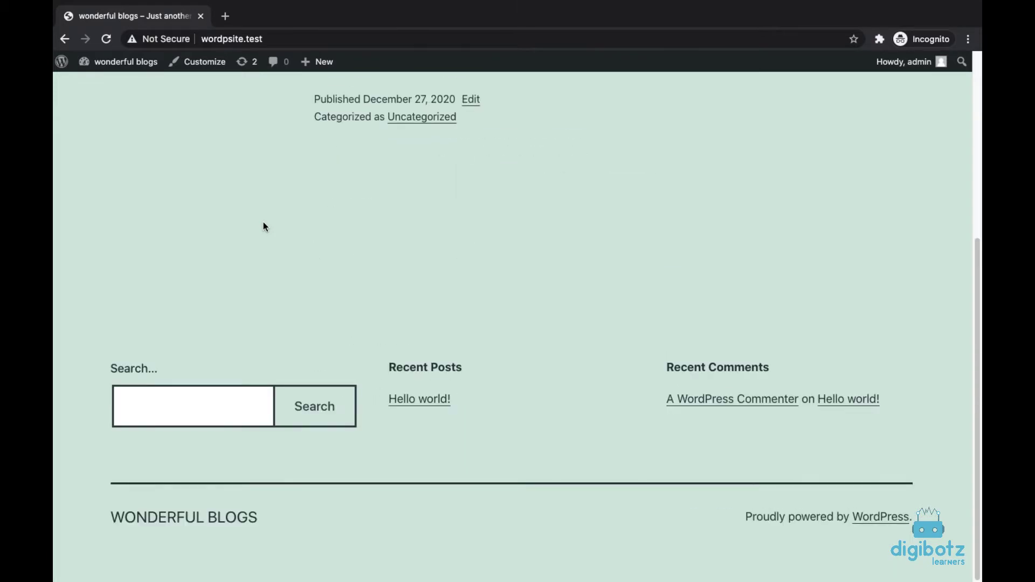
{"action": "scroll", "coordinate": [263, 221], "scroll_direction": "up", "scroll_amount": 5}
- Return to the admin dashboard and delete the Akismet Anti-Spam and Hello Dolly plugins
{"action": "mouse_move", "coordinate": [99, 63]}
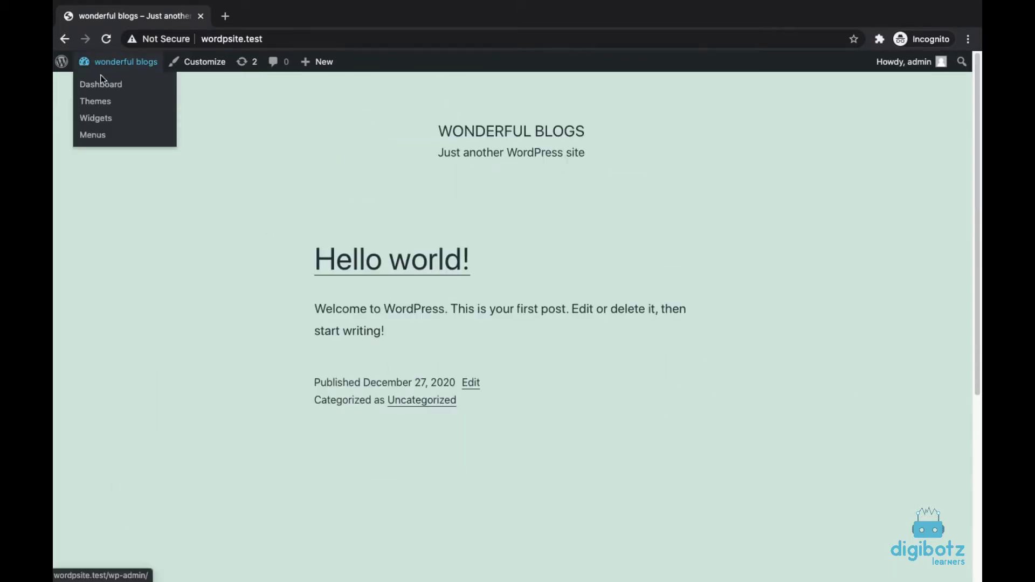
{"action": "left_click", "coordinate": [102, 83]}
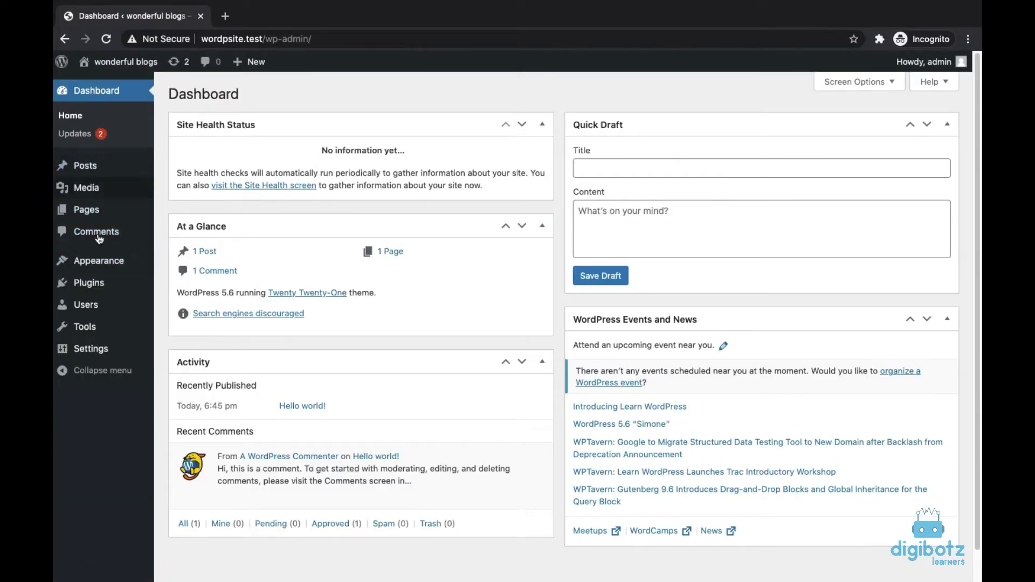
{"action": "left_click", "coordinate": [103, 283]}
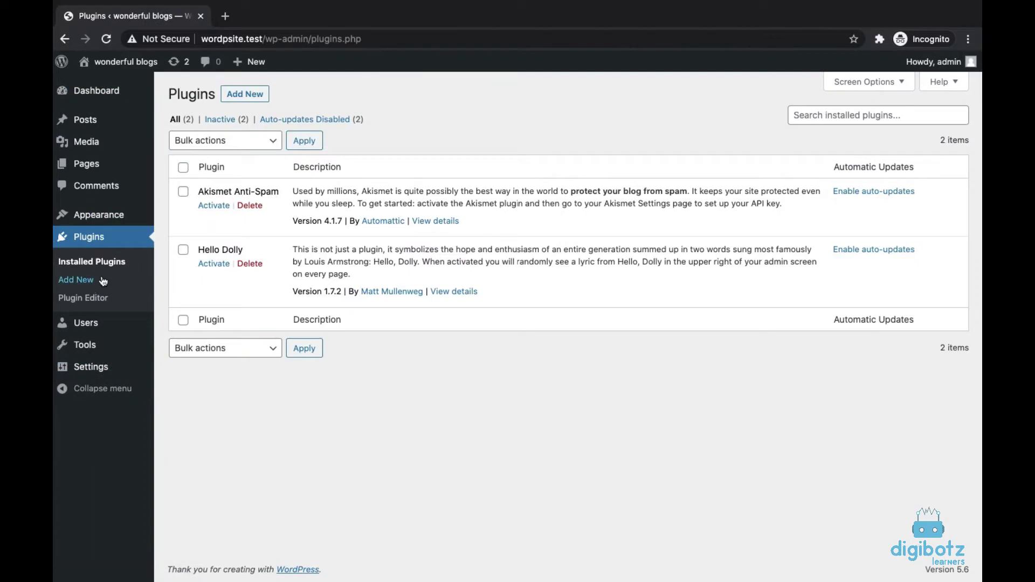
{"action": "left_click", "coordinate": [184, 169]}
{"action": "left_click", "coordinate": [250, 206]}
{"action": "left_click", "coordinate": [619, 111]}
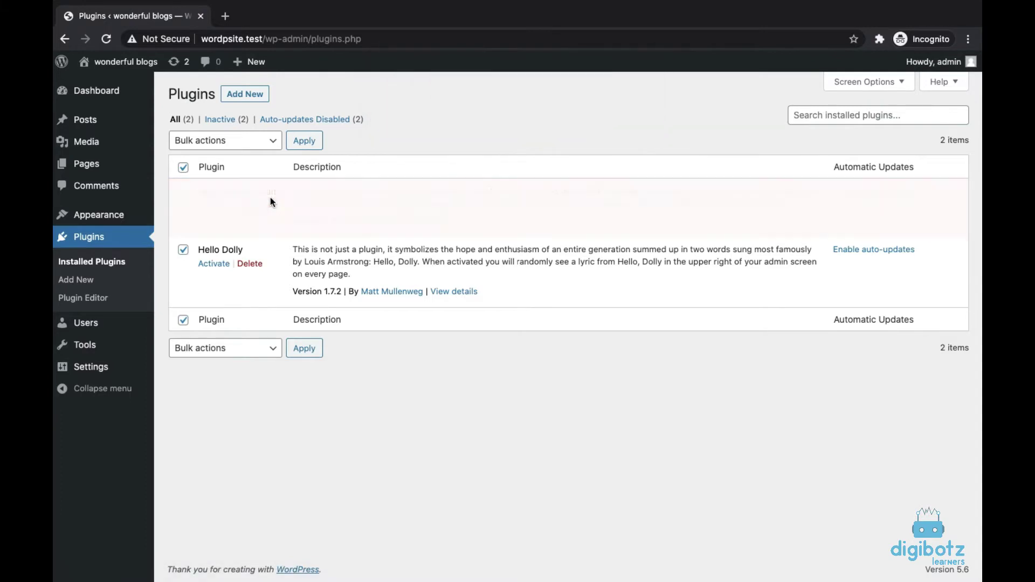
{"action": "left_click", "coordinate": [250, 230]}
{"action": "left_click", "coordinate": [609, 114]}
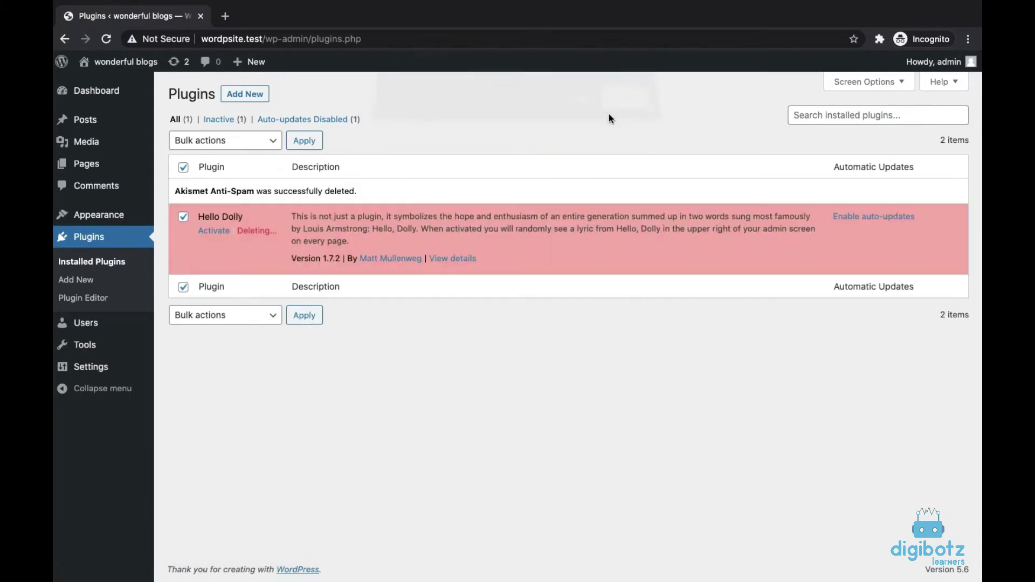
- Delete the unused Twenty Twenty and Twenty Nineteen themes from the installed themes
{"action": "mouse_move", "coordinate": [125, 218]}
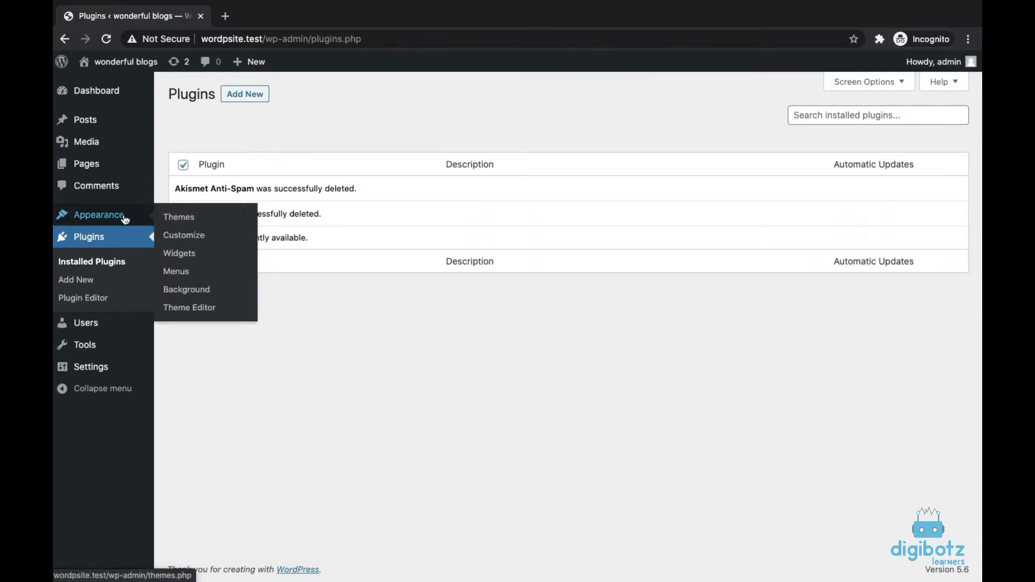
{"action": "left_click", "coordinate": [188, 217]}
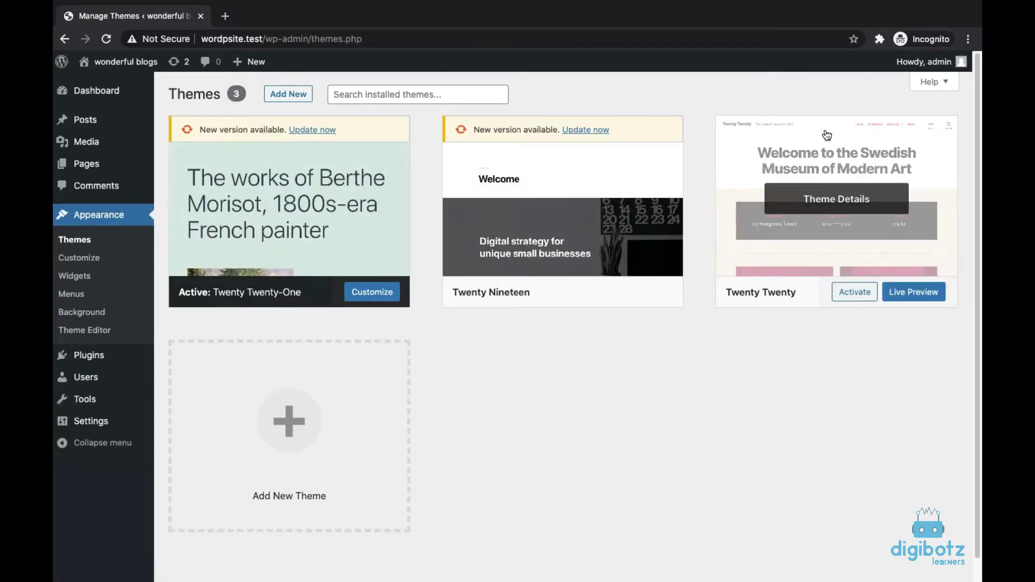
{"action": "left_click", "coordinate": [821, 150]}
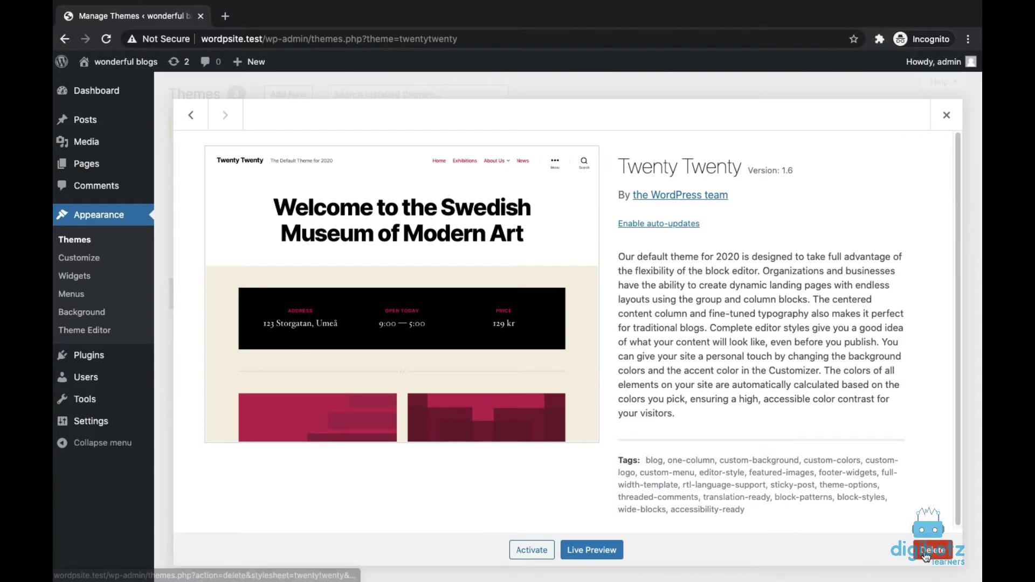
{"action": "left_click", "coordinate": [926, 555]}
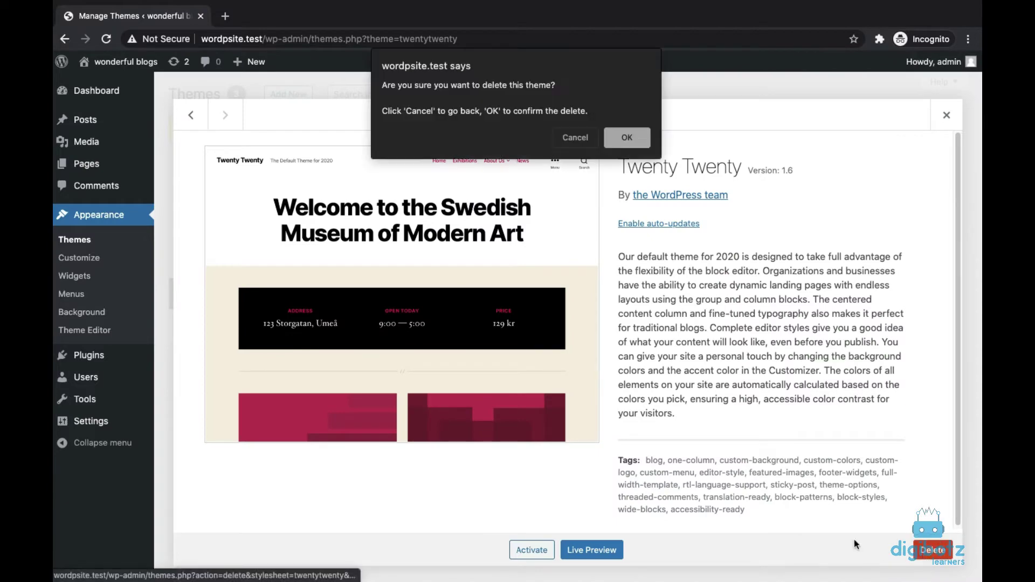
{"action": "left_click", "coordinate": [627, 138]}
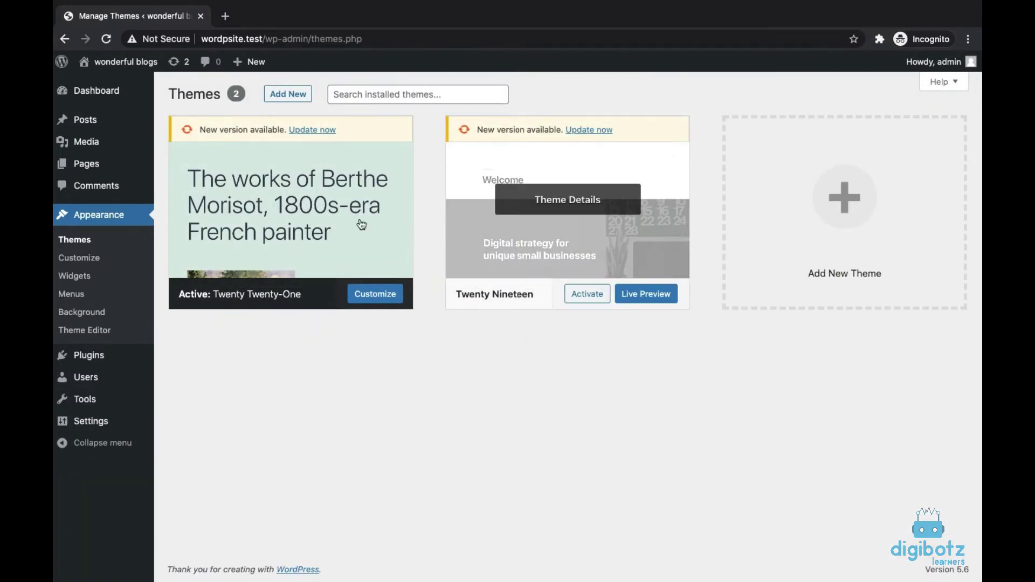
{"action": "left_click", "coordinate": [590, 224]}
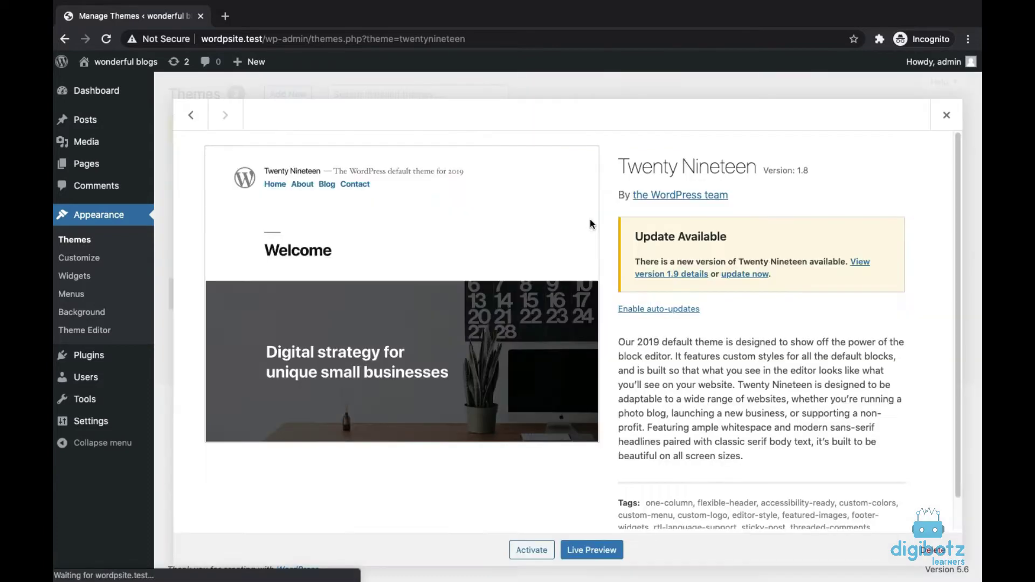
{"action": "left_click", "coordinate": [930, 550]}
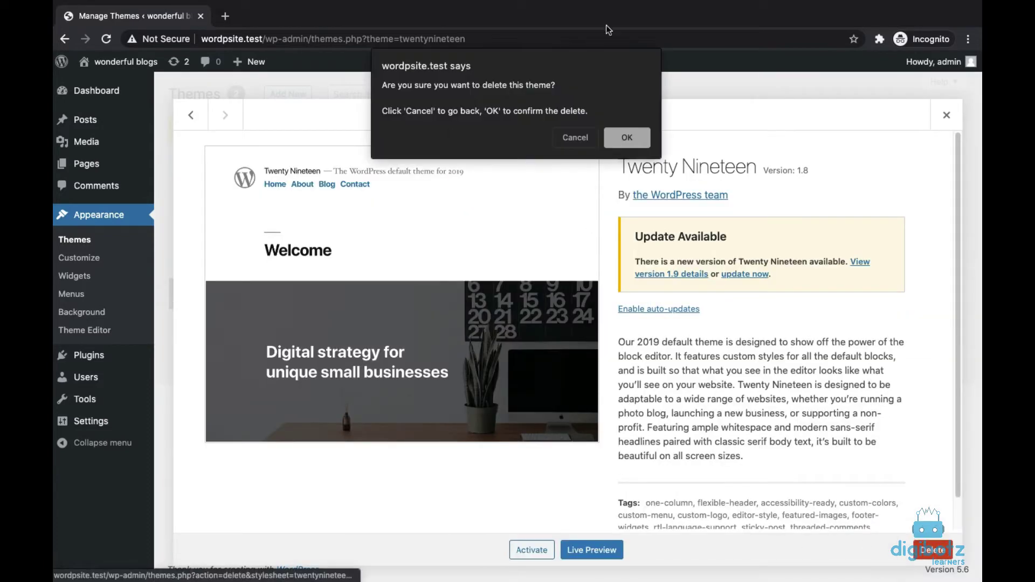
{"action": "left_click", "coordinate": [627, 138]}
{"action": "left_click", "coordinate": [290, 146]}
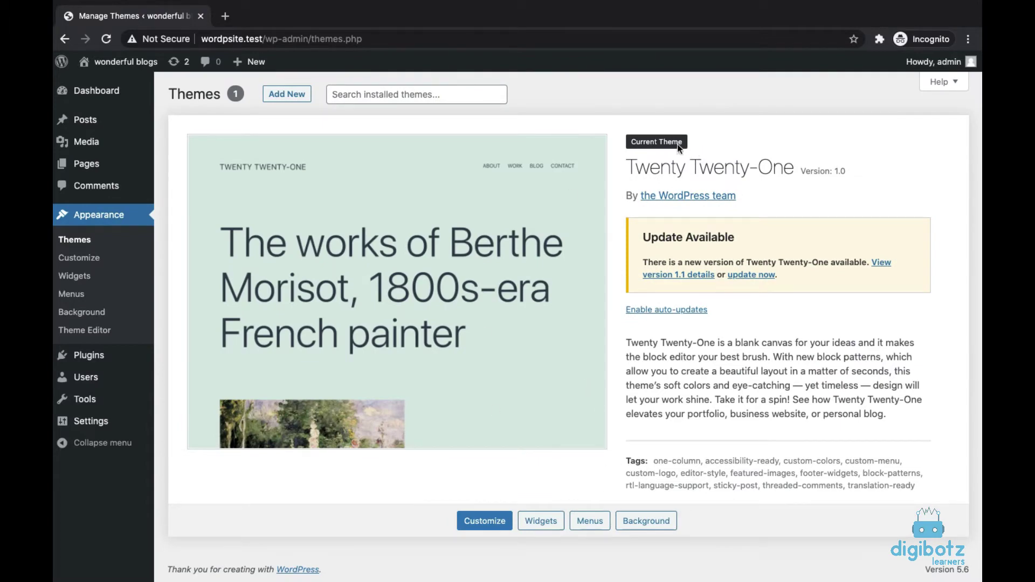
- Update the Twenty Twenty-One theme to version 1.1 from the available WordPress updates
{"action": "left_click", "coordinate": [173, 62]}
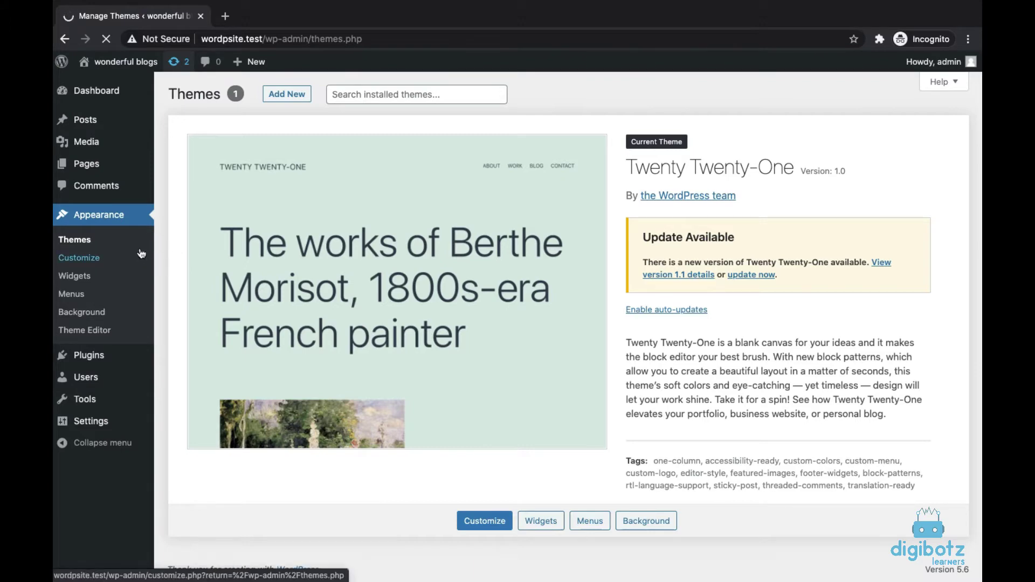
{"action": "scroll", "coordinate": [329, 415], "scroll_direction": "down", "scroll_amount": 3}
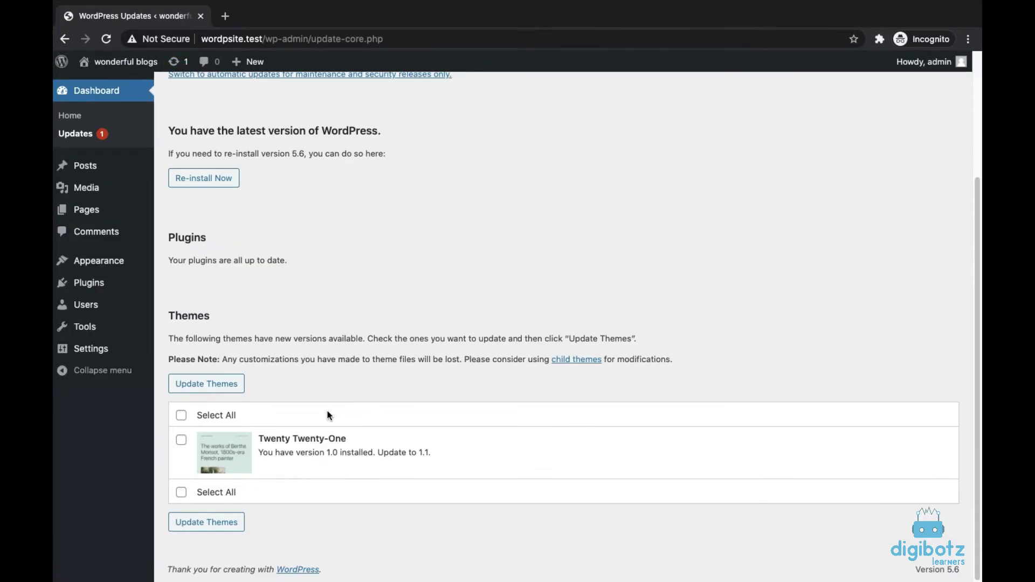
{"action": "left_click", "coordinate": [181, 415]}
{"action": "left_click", "coordinate": [207, 384]}
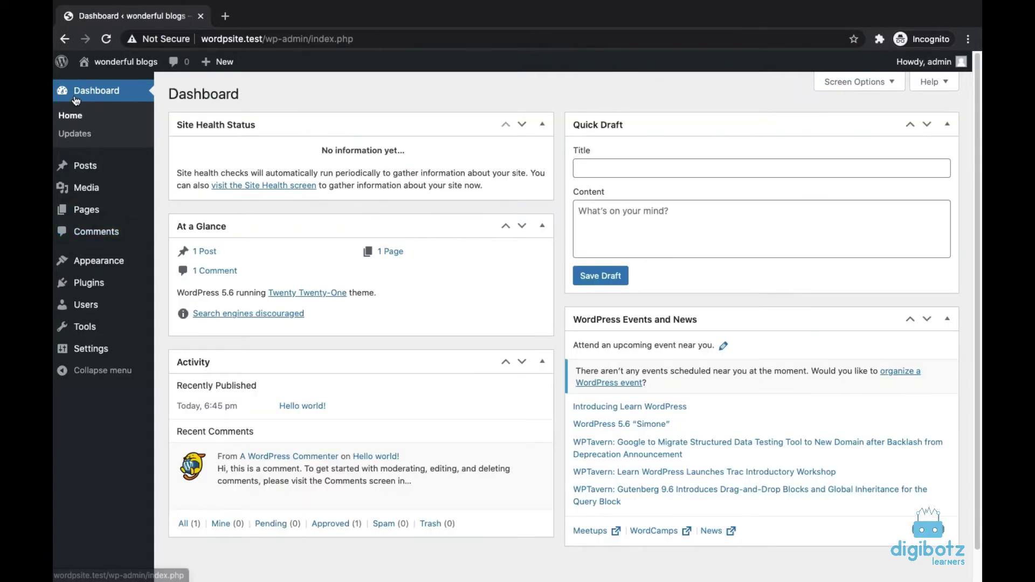
- Search the theme directory for "astra", then install and activate the Astra theme
{"action": "left_click", "coordinate": [76, 101]}
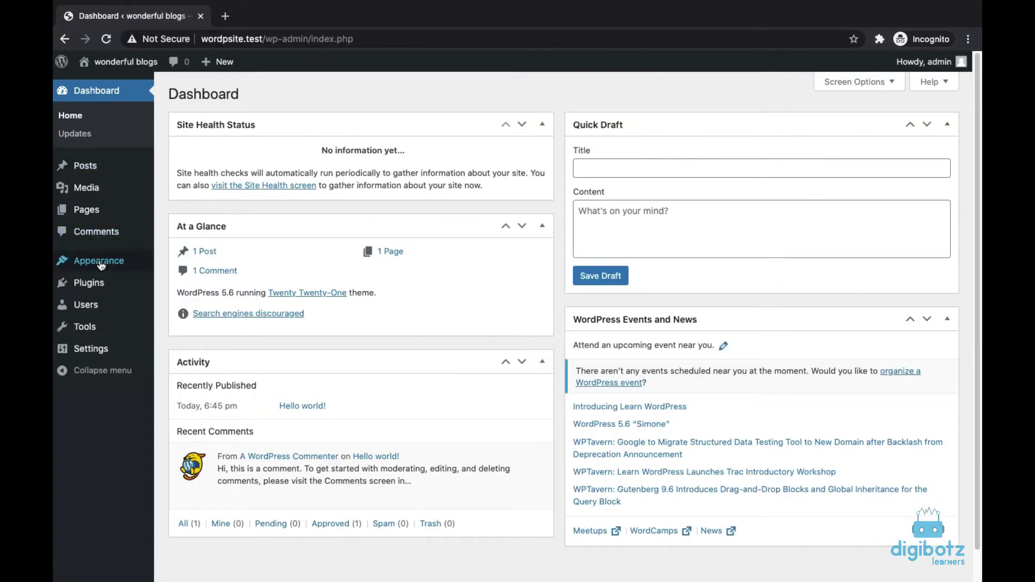
{"action": "mouse_move", "coordinate": [100, 262]}
{"action": "left_click", "coordinate": [218, 264]}
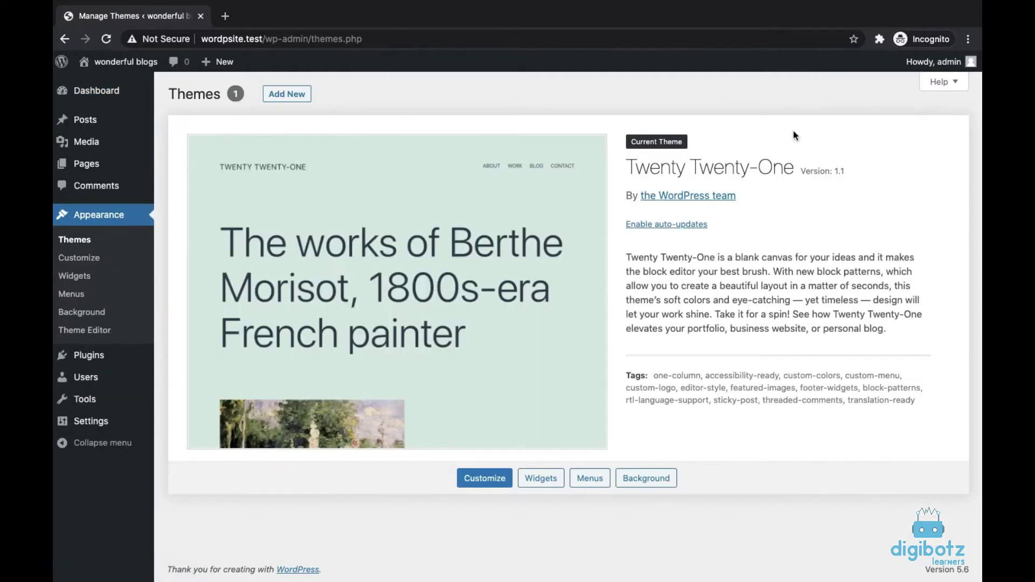
{"action": "left_click", "coordinate": [294, 95]}
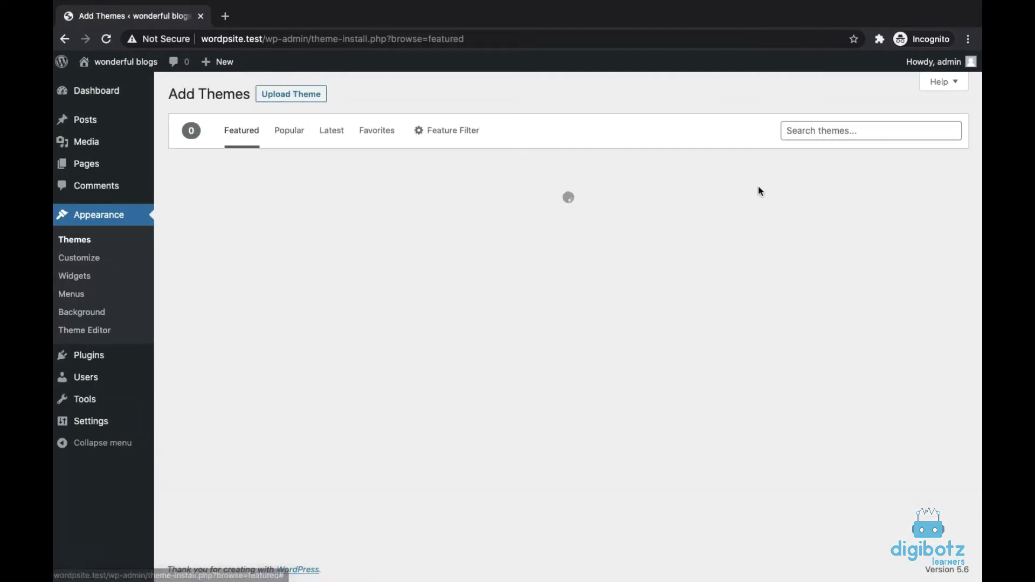
{"action": "left_click", "coordinate": [849, 138]}
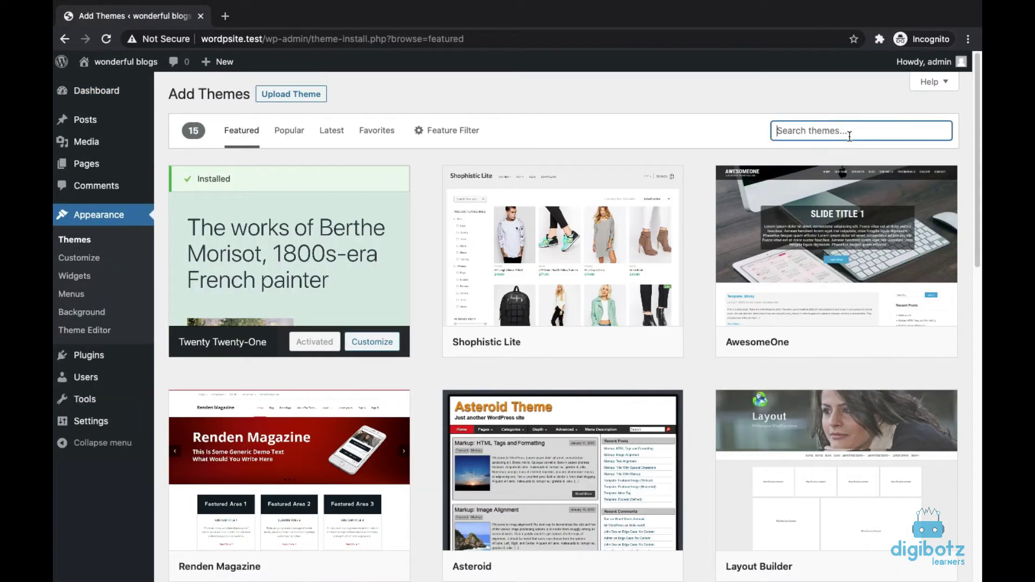
{"action": "type", "text": "astra"}
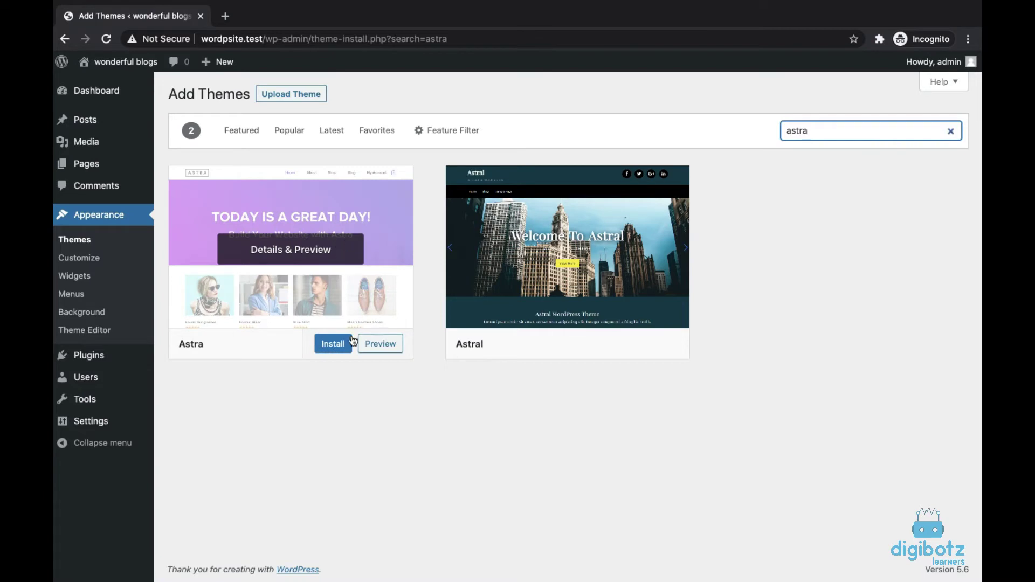
{"action": "left_click", "coordinate": [343, 348]}
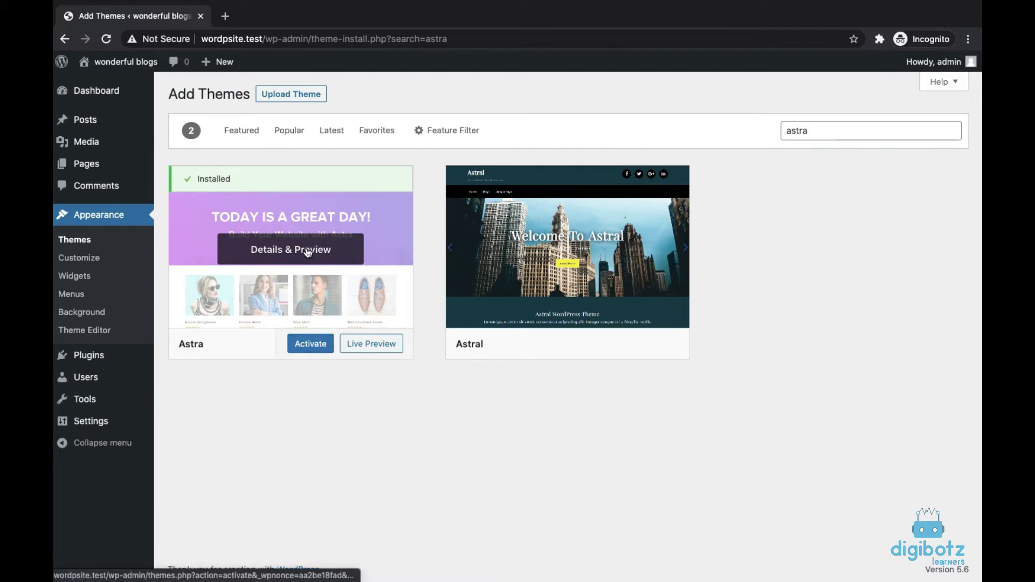
{"action": "left_click", "coordinate": [311, 348]}
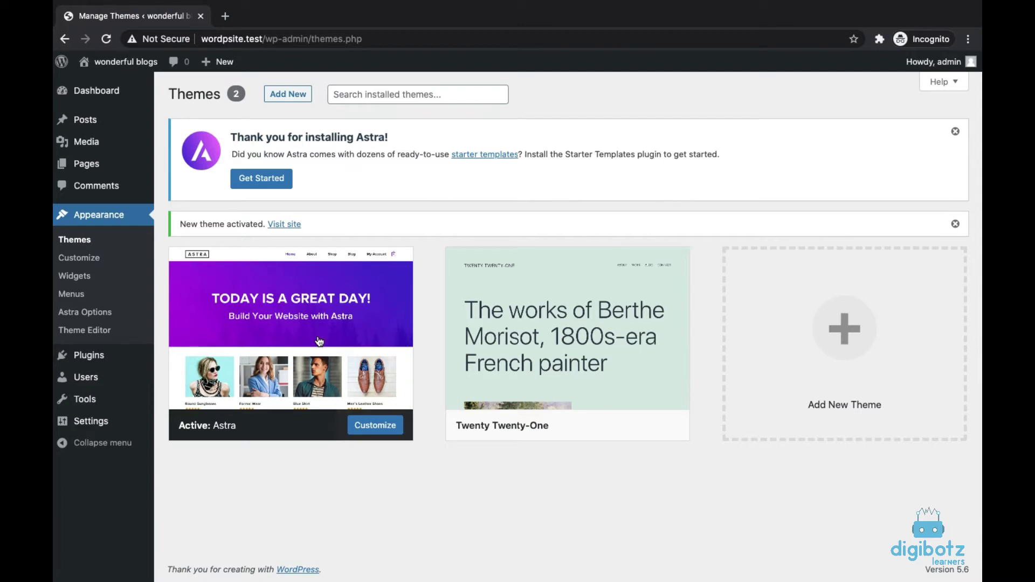
{"action": "left_click", "coordinate": [238, 139]}
{"action": "left_click_drag", "start_coordinate": [237, 139], "coordinate": [367, 162]}
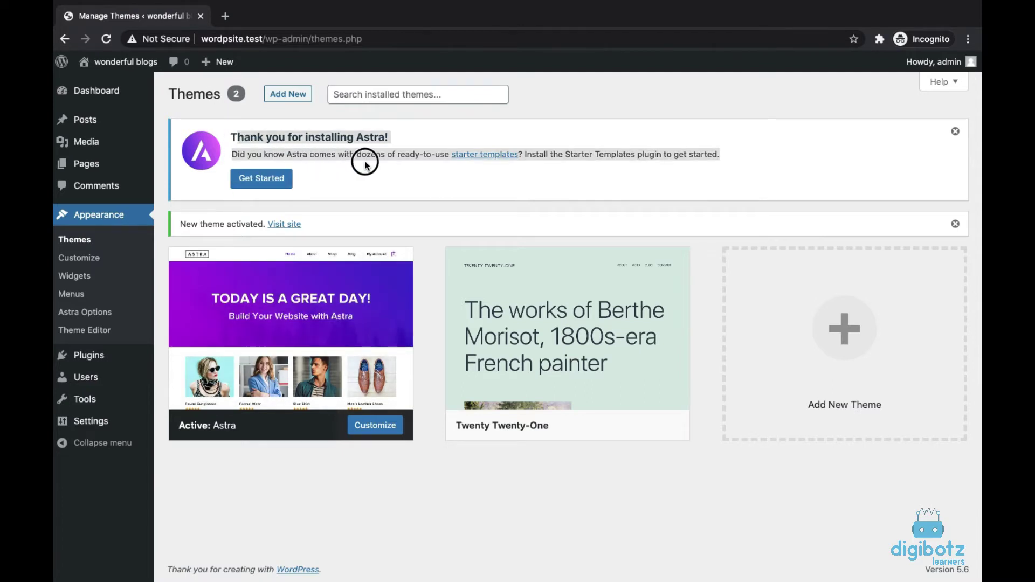
{"action": "left_click", "coordinate": [313, 133]}
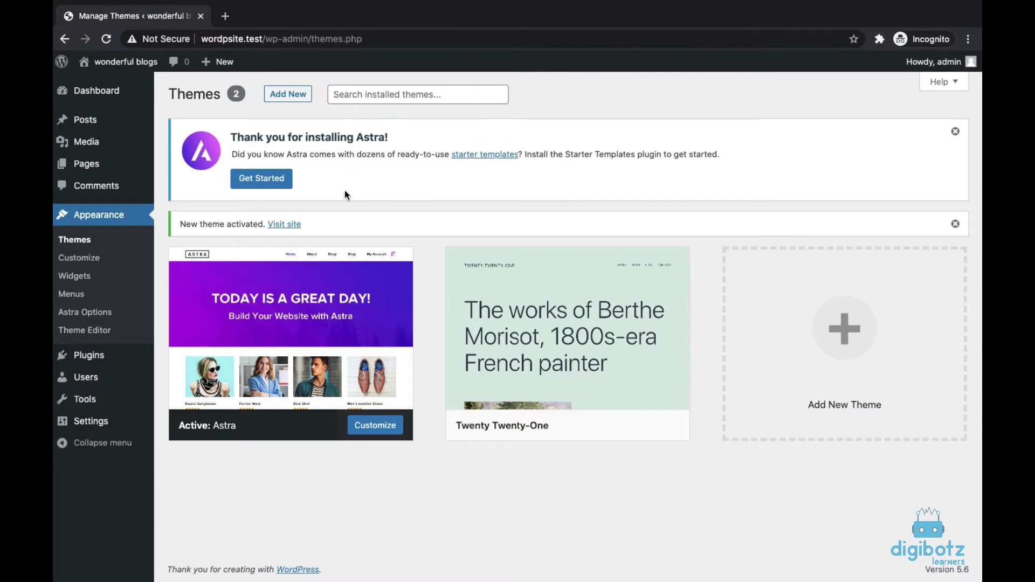
- Get started with Astra's Starter Templates, choosing Elementor as the page builder, and browse the available site templates
{"action": "left_click", "coordinate": [280, 186]}
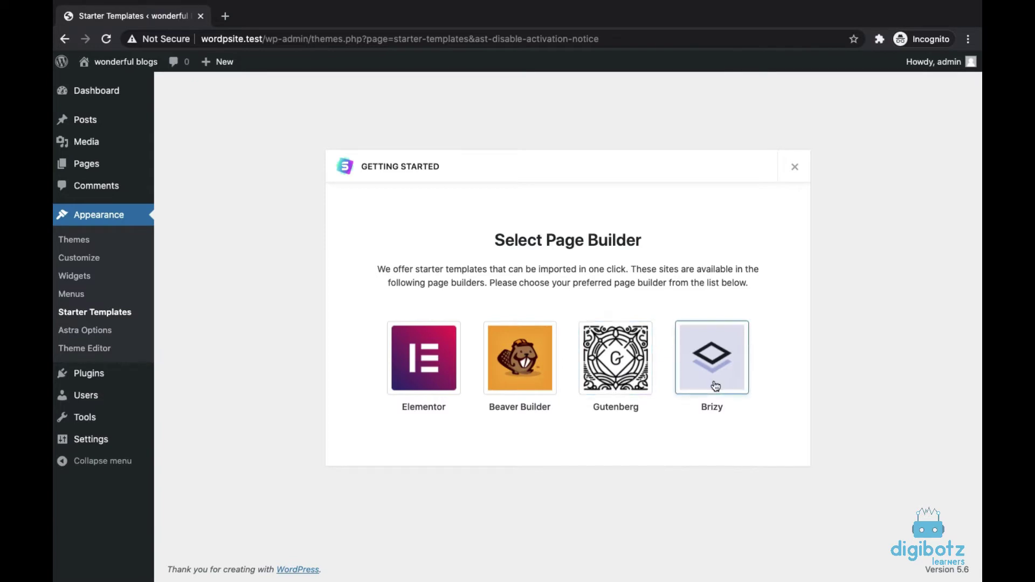
{"action": "left_click", "coordinate": [442, 353]}
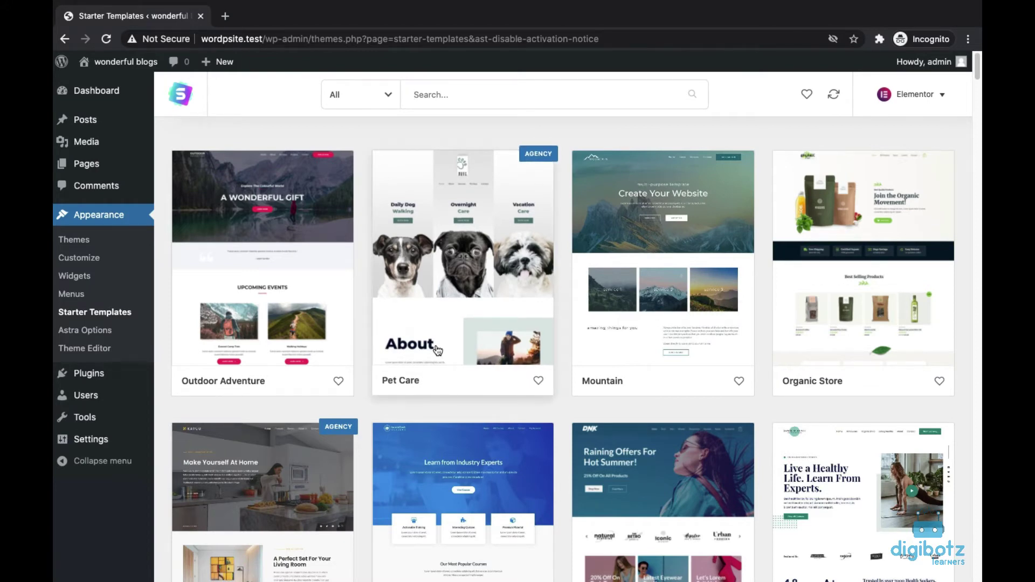
{"action": "scroll", "coordinate": [367, 332], "scroll_direction": "down", "scroll_amount": 10}
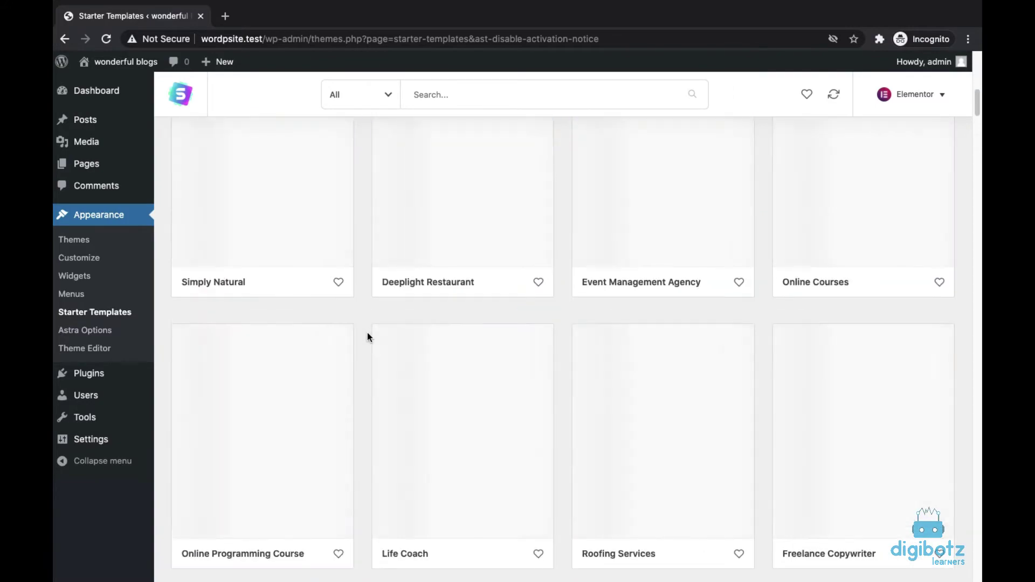
{"action": "scroll", "coordinate": [367, 332], "scroll_direction": "up", "scroll_amount": 10}
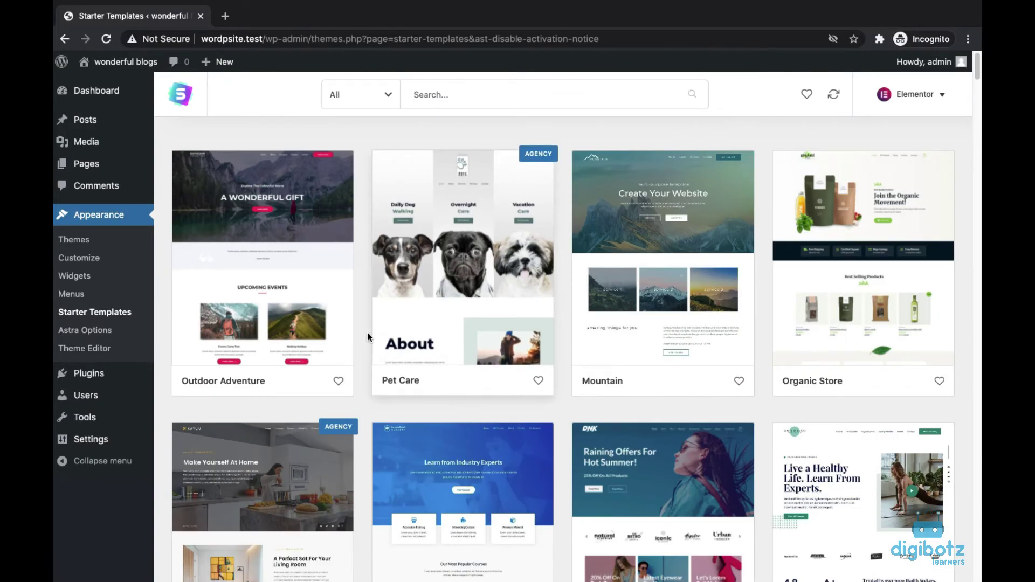
{"action": "scroll", "coordinate": [367, 332], "scroll_direction": "down", "scroll_amount": 7}
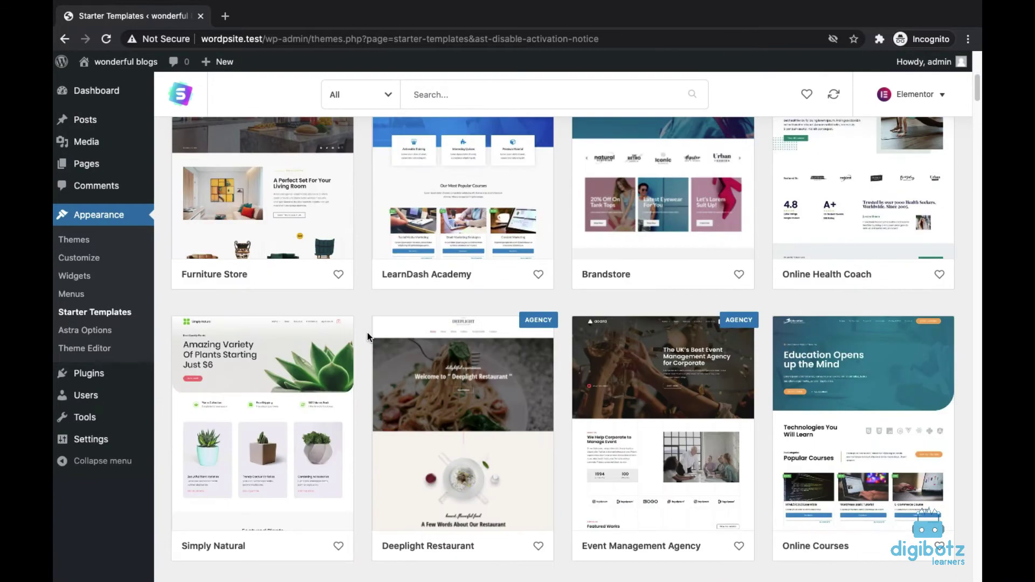
{"action": "scroll", "coordinate": [367, 332], "scroll_direction": "down", "scroll_amount": 8}
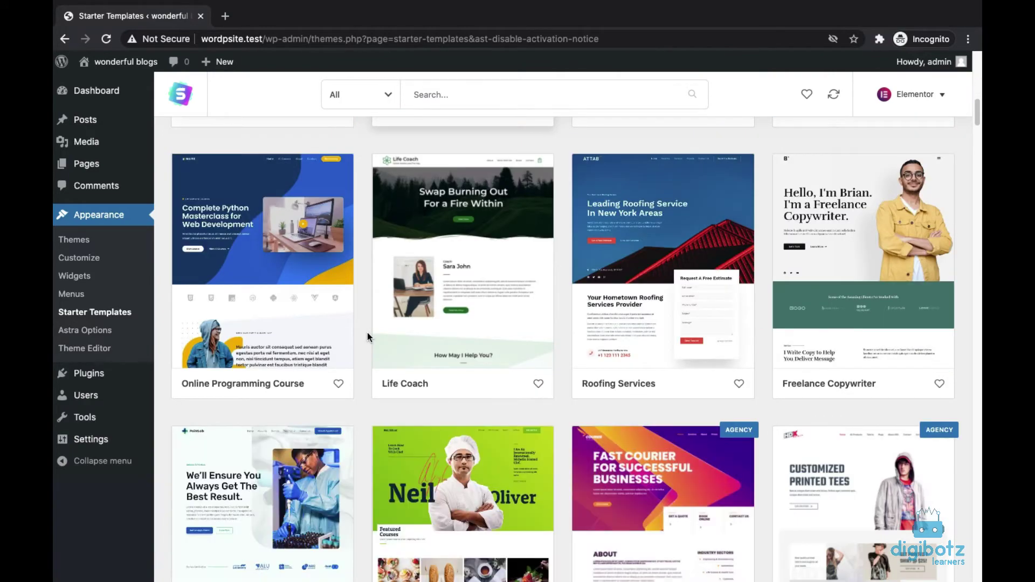
- Check the Agency label on the premium templates and filter the starter templates to show only Free ones
{"action": "scroll", "coordinate": [367, 332], "scroll_direction": "down", "scroll_amount": 2}
{"action": "scroll", "coordinate": [367, 332], "scroll_direction": "up", "scroll_amount": 15}
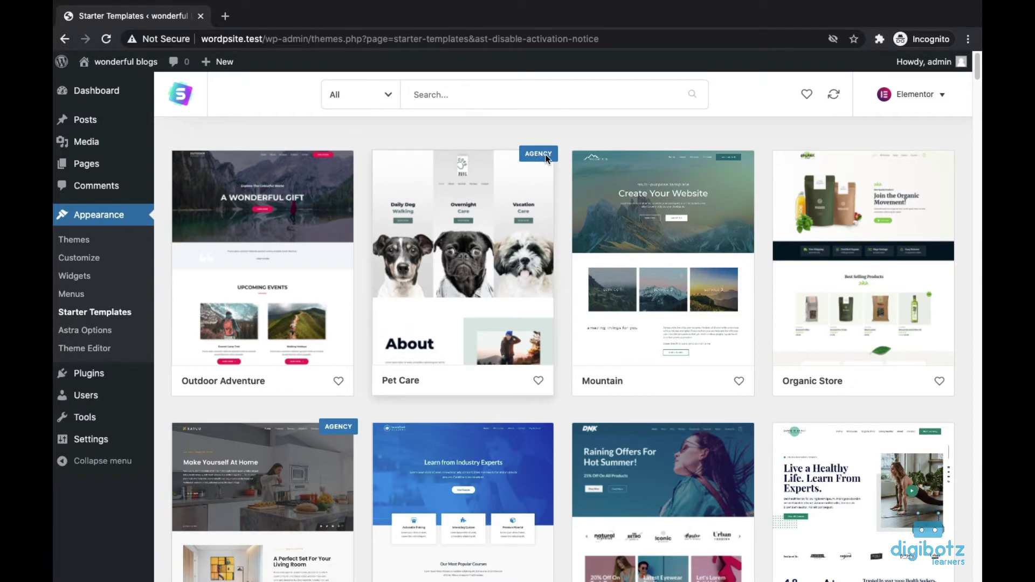
{"action": "mouse_move", "coordinate": [532, 155]}
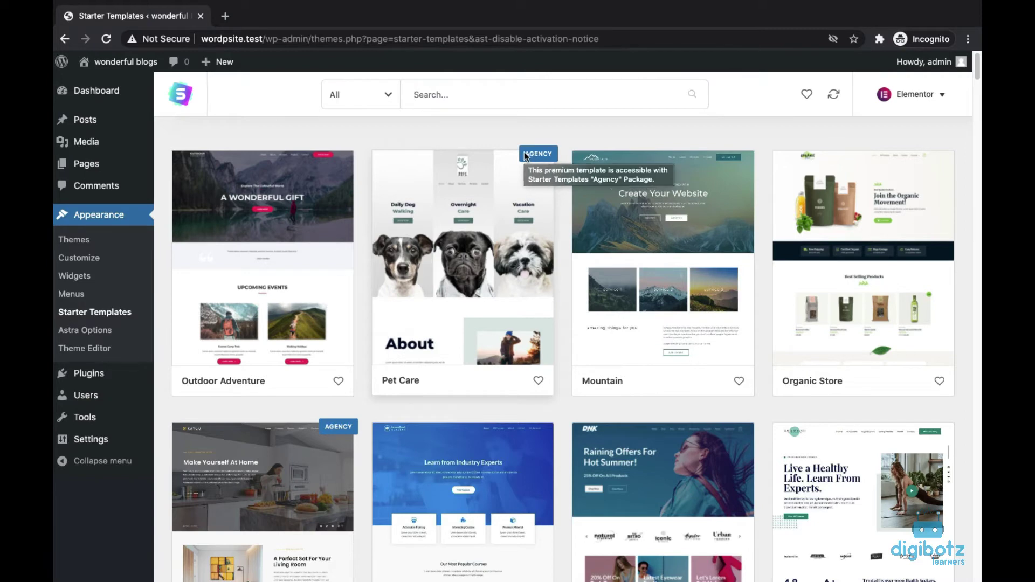
{"action": "left_click", "coordinate": [395, 99]}
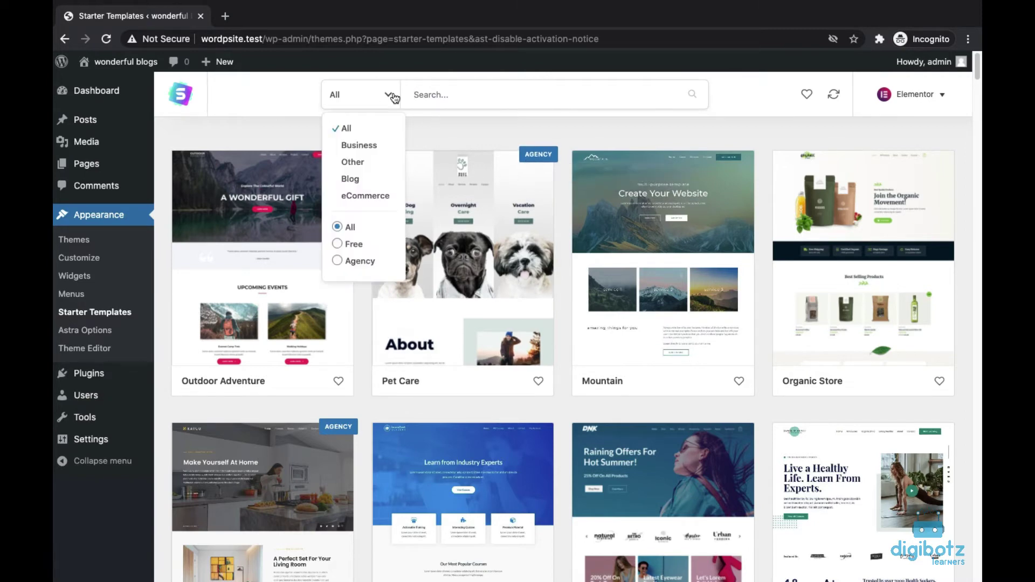
{"action": "left_click", "coordinate": [355, 246]}
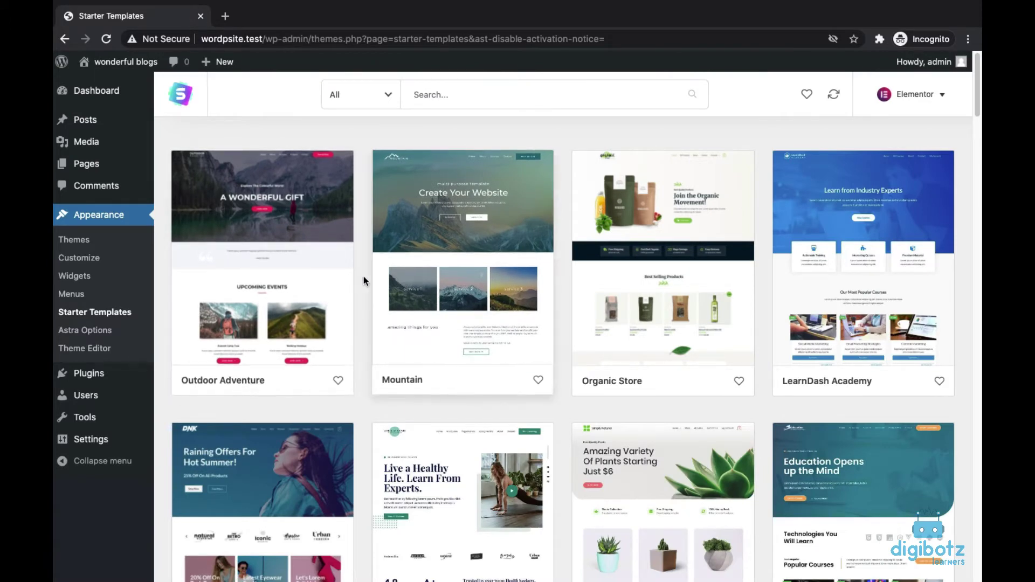
- Browse the free Elementor starter templates to compare the designs on offer
{"action": "scroll", "coordinate": [363, 276], "scroll_direction": "down", "scroll_amount": 10}
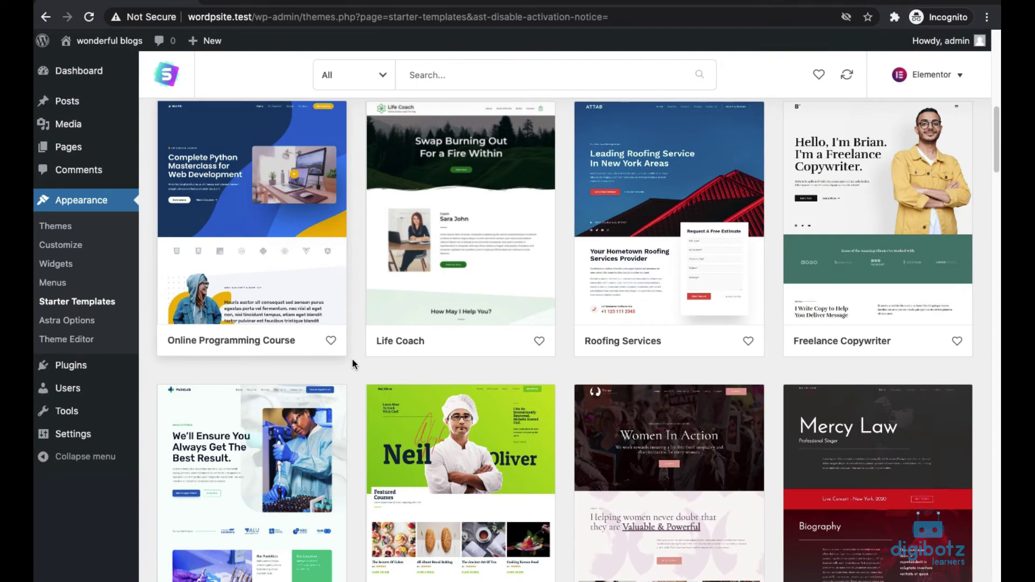
{"action": "scroll", "coordinate": [353, 359], "scroll_direction": "down", "scroll_amount": 1}
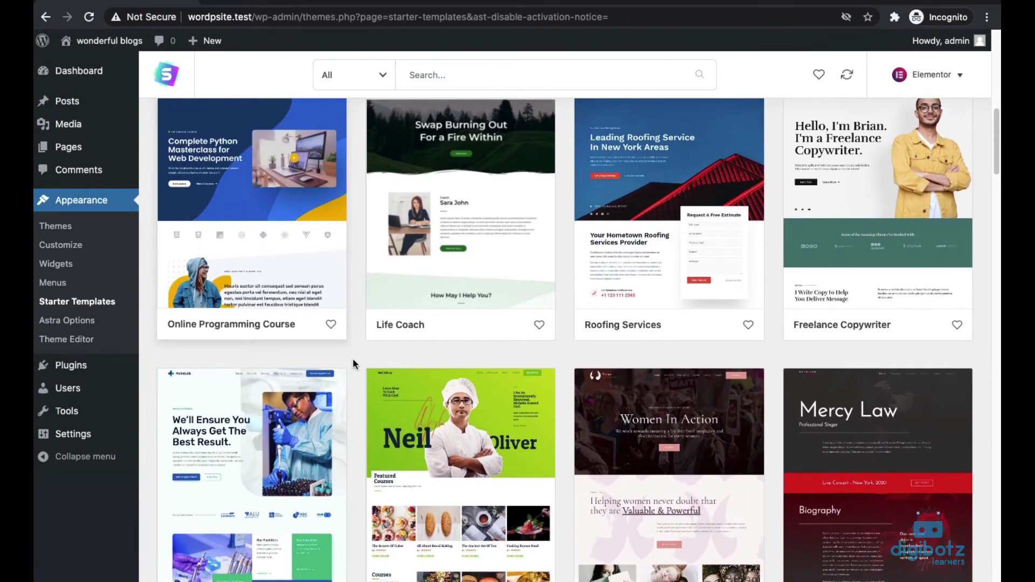
{"action": "scroll", "coordinate": [353, 361], "scroll_direction": "down", "scroll_amount": 5}
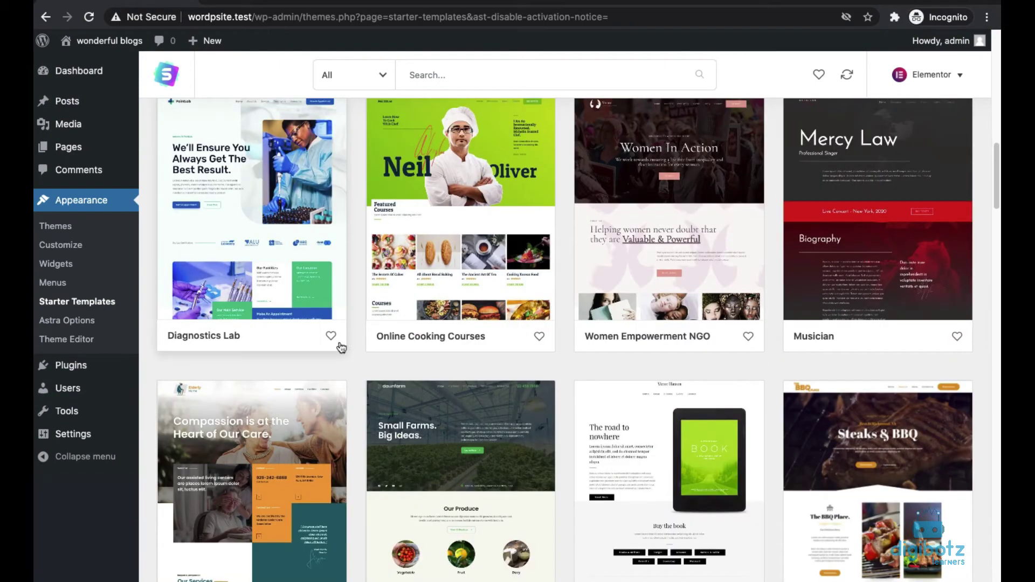
{"action": "scroll", "coordinate": [302, 340], "scroll_direction": "down", "scroll_amount": 5}
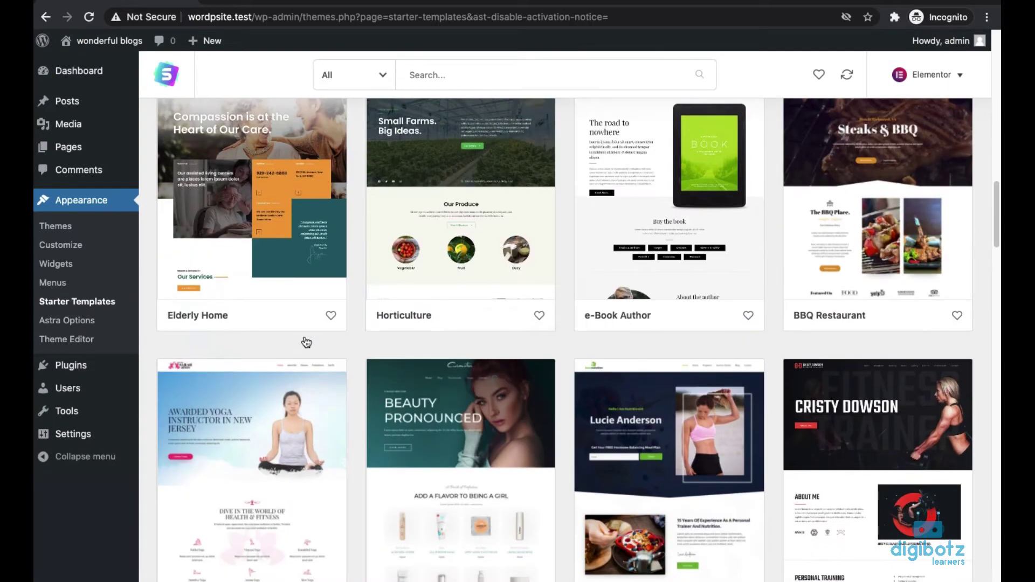
{"action": "scroll", "coordinate": [304, 341], "scroll_direction": "up", "scroll_amount": 13}
{"action": "scroll", "coordinate": [305, 340], "scroll_direction": "up", "scroll_amount": 2}
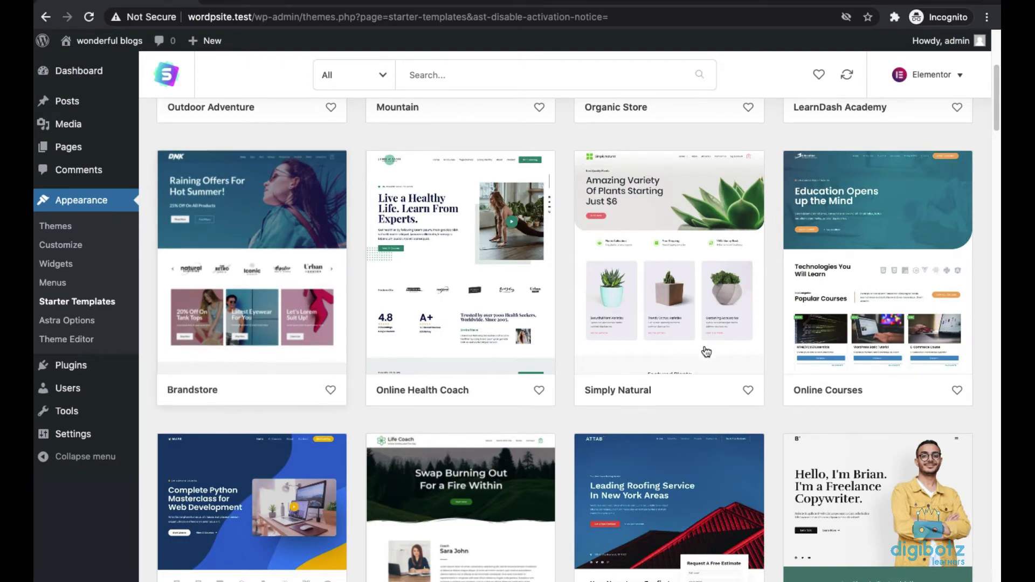
{"action": "scroll", "coordinate": [884, 399], "scroll_direction": "up", "scroll_amount": 1}
{"action": "scroll", "coordinate": [884, 399], "scroll_direction": "up", "scroll_amount": 1}
{"action": "scroll", "coordinate": [884, 399], "scroll_direction": "down", "scroll_amount": 10}
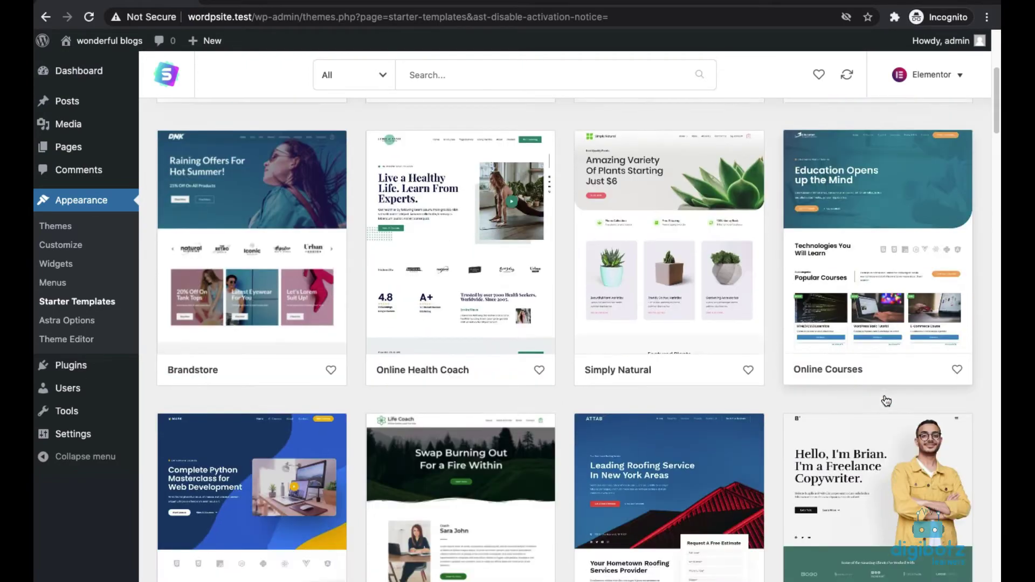
{"action": "scroll", "coordinate": [885, 400], "scroll_direction": "up", "scroll_amount": 2}
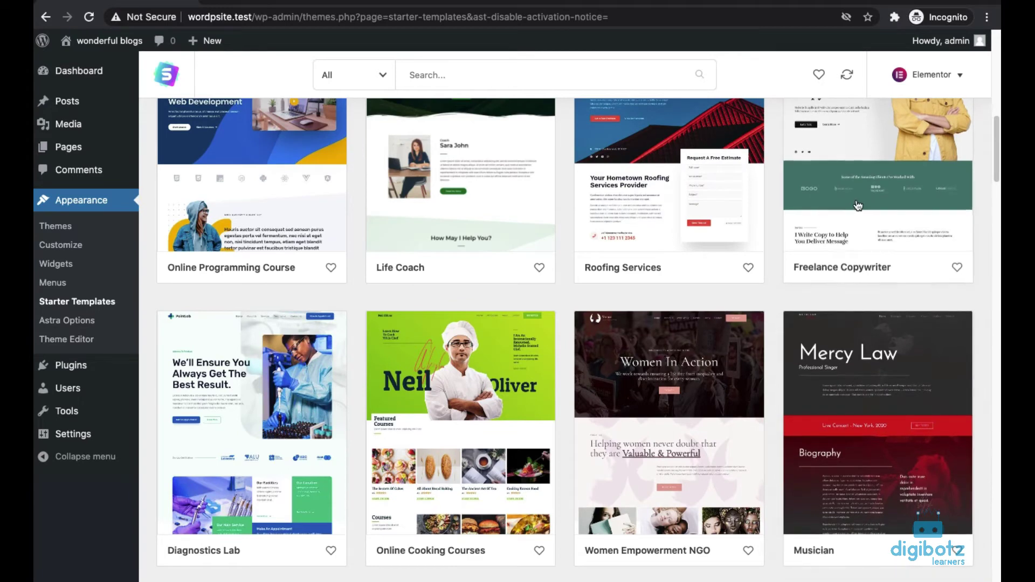
{"action": "scroll", "coordinate": [857, 206], "scroll_direction": "up", "scroll_amount": 1}
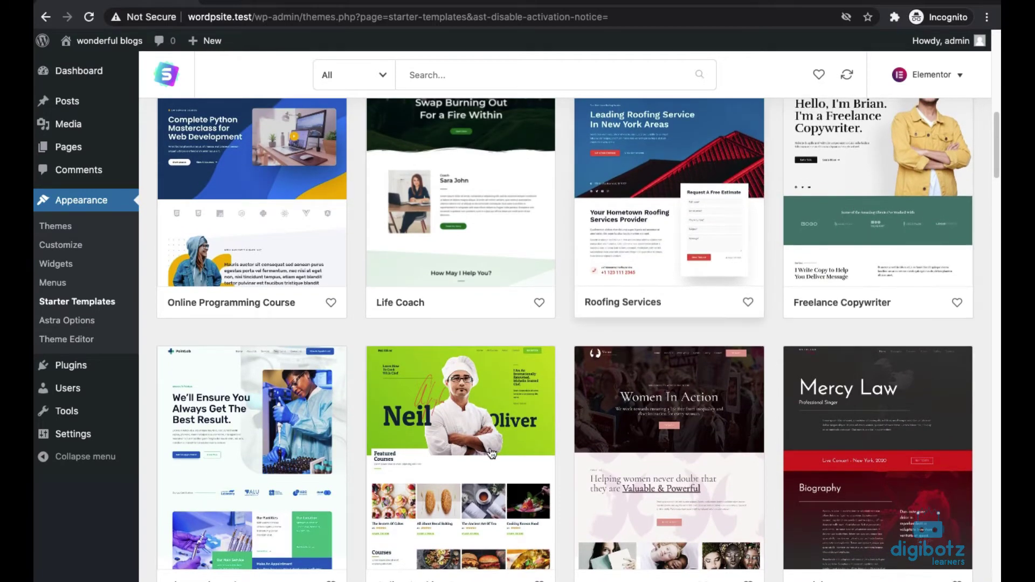
{"action": "scroll", "coordinate": [470, 471], "scroll_direction": "down", "scroll_amount": 1}
{"action": "scroll", "coordinate": [470, 469], "scroll_direction": "down", "scroll_amount": 1}
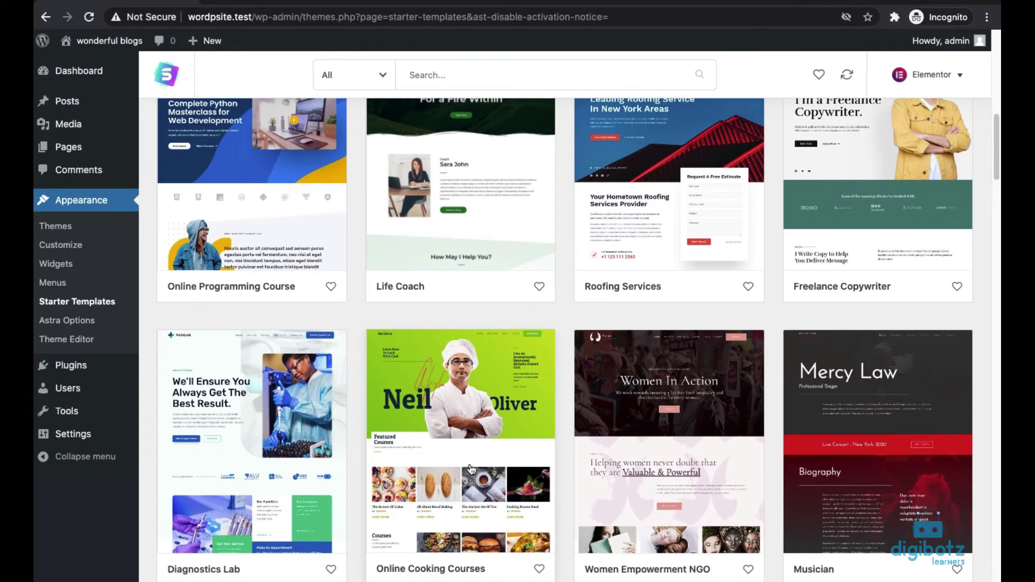
{"action": "scroll", "coordinate": [470, 467], "scroll_direction": "down", "scroll_amount": 4}
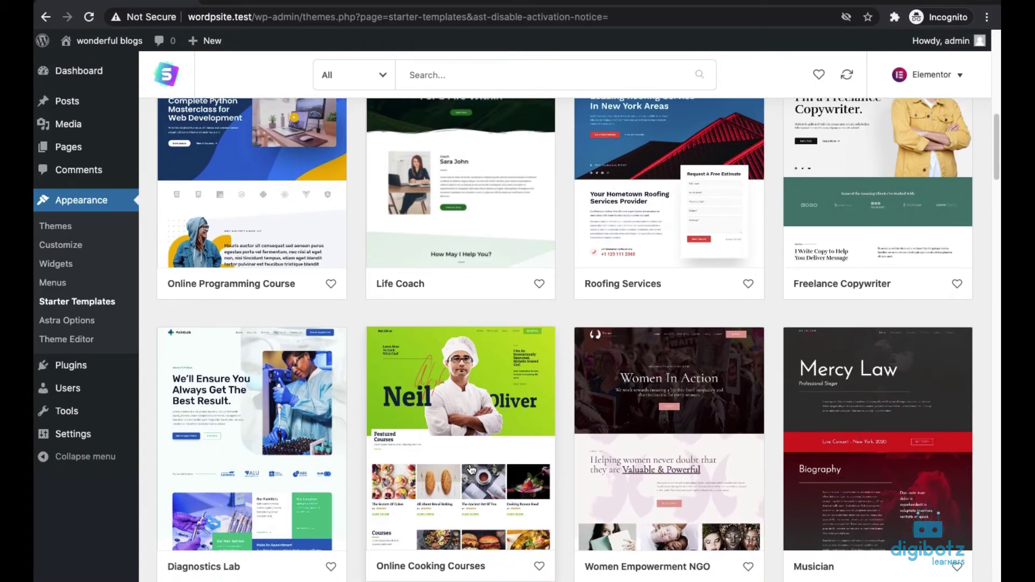
{"action": "scroll", "coordinate": [470, 469], "scroll_direction": "up", "scroll_amount": 15}
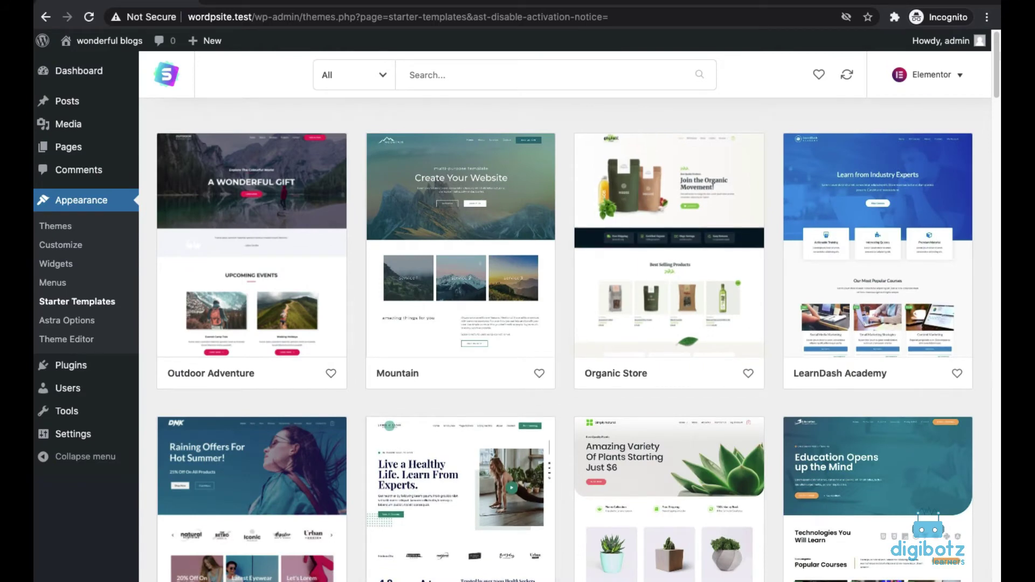
{"action": "left_click_drag", "start_coordinate": [996, 57], "coordinate": [996, 127]}
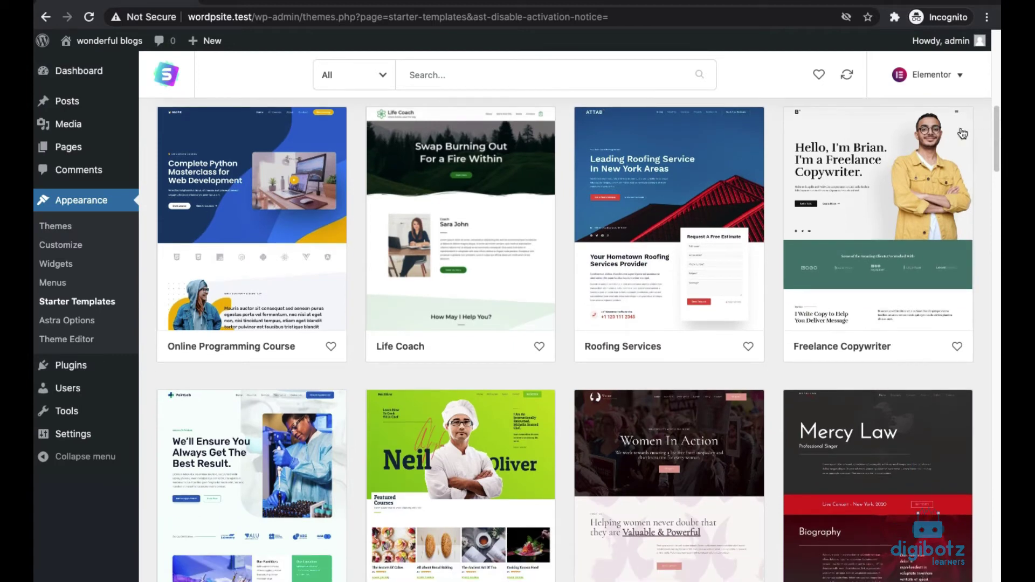
- Open the Freelance Copywriter template and preview its Work, Testimonials, Contact and Home page templates
{"action": "left_click", "coordinate": [847, 203]}
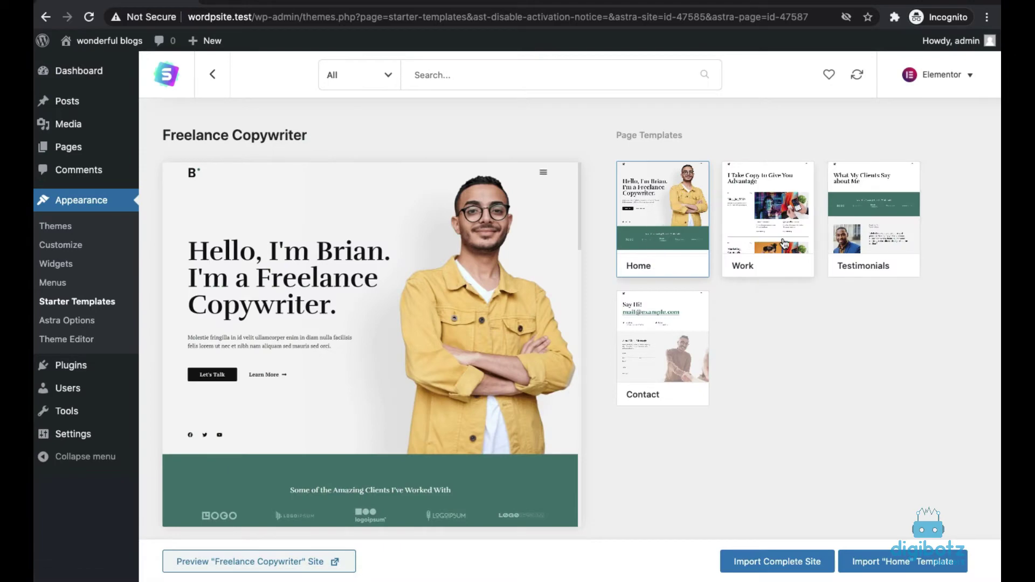
{"action": "left_click", "coordinate": [784, 243]}
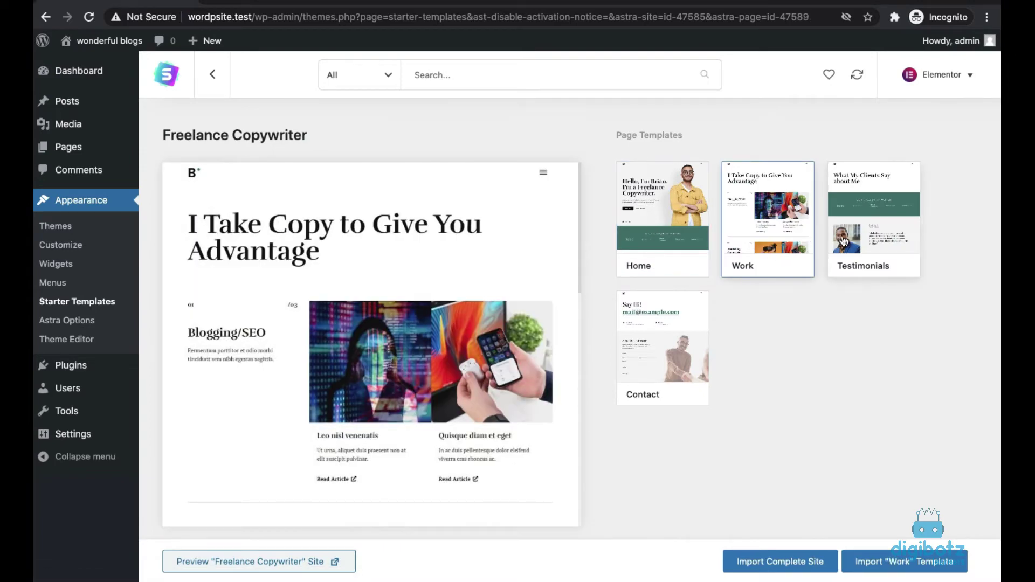
{"action": "left_click", "coordinate": [845, 241]}
{"action": "left_click", "coordinate": [667, 385]}
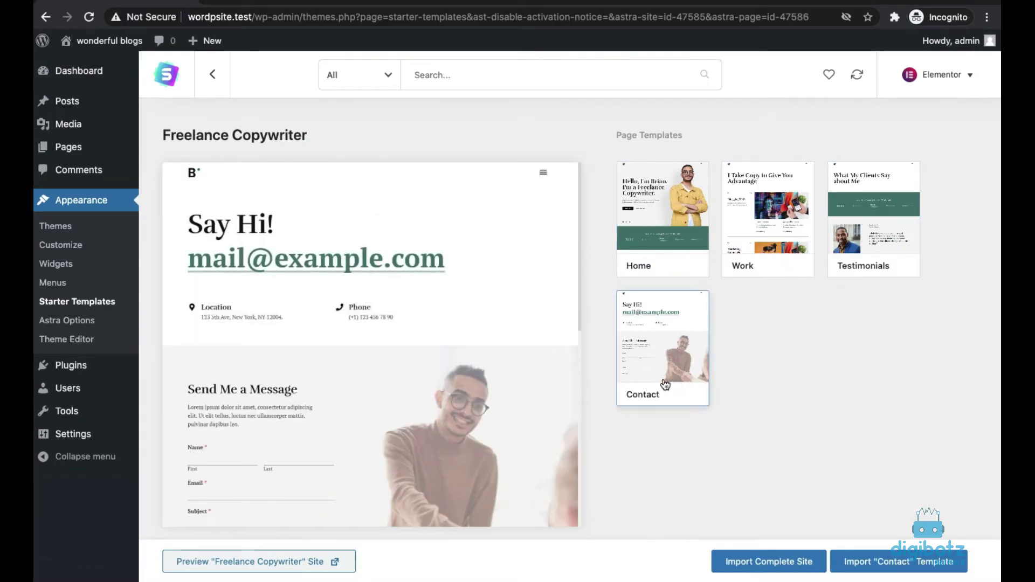
{"action": "left_click", "coordinate": [628, 204]}
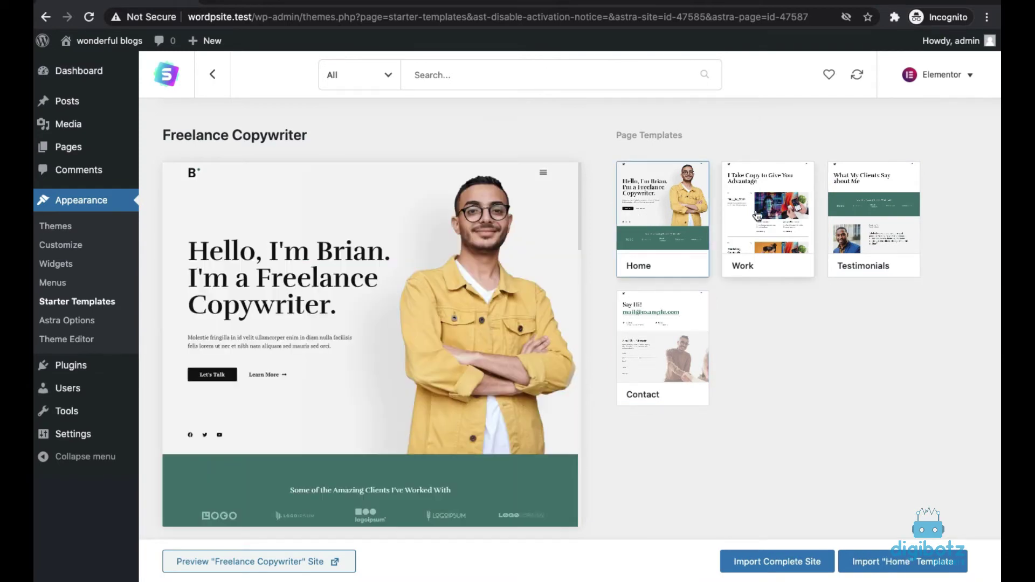
{"action": "left_click", "coordinate": [757, 215]}
{"action": "left_click", "coordinate": [695, 249]}
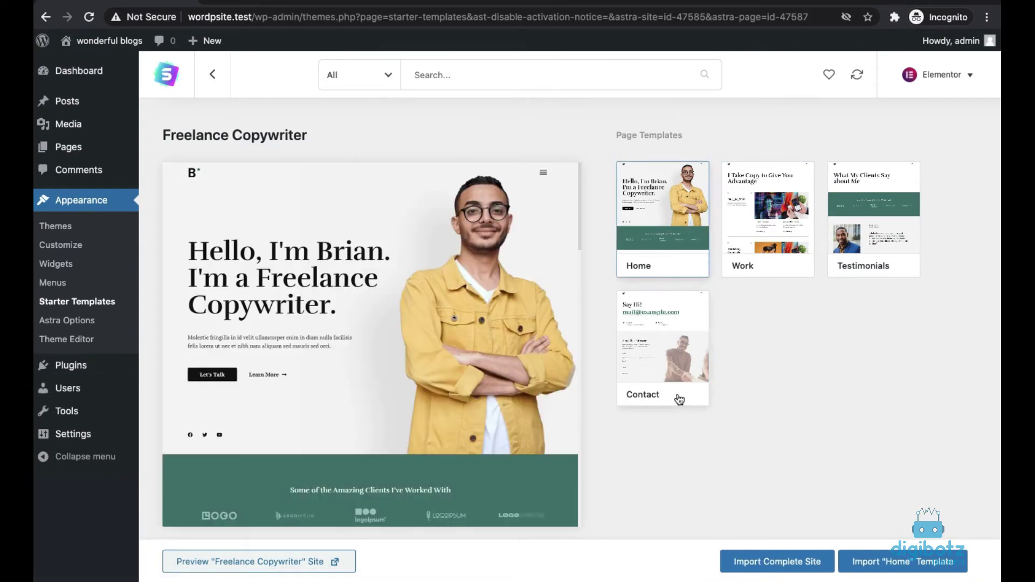
- Import the complete Freelance Copywriter site with its customizer settings, widgets, required plugins and content
{"action": "left_click", "coordinate": [777, 563]}
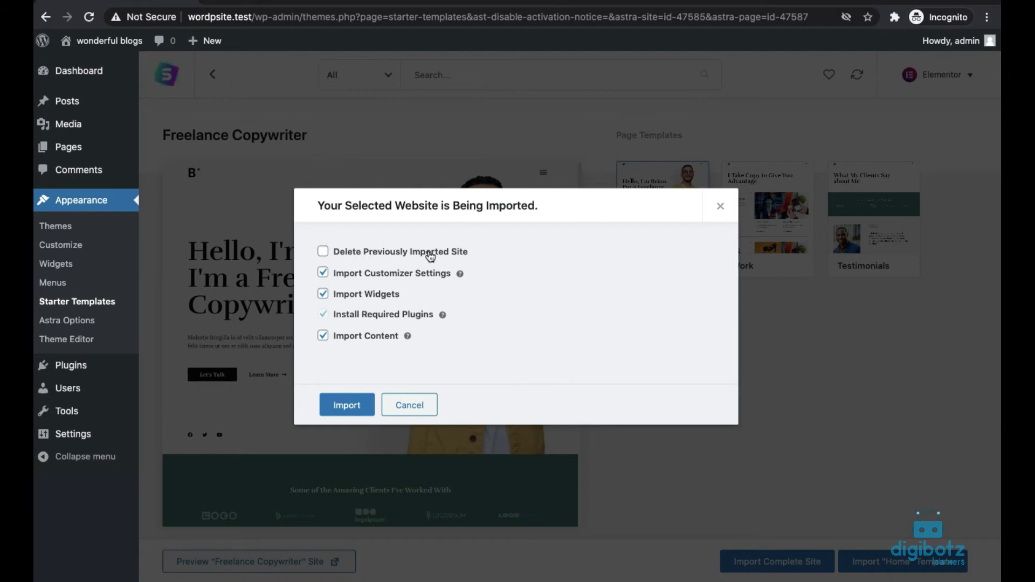
{"action": "left_click", "coordinate": [323, 252]}
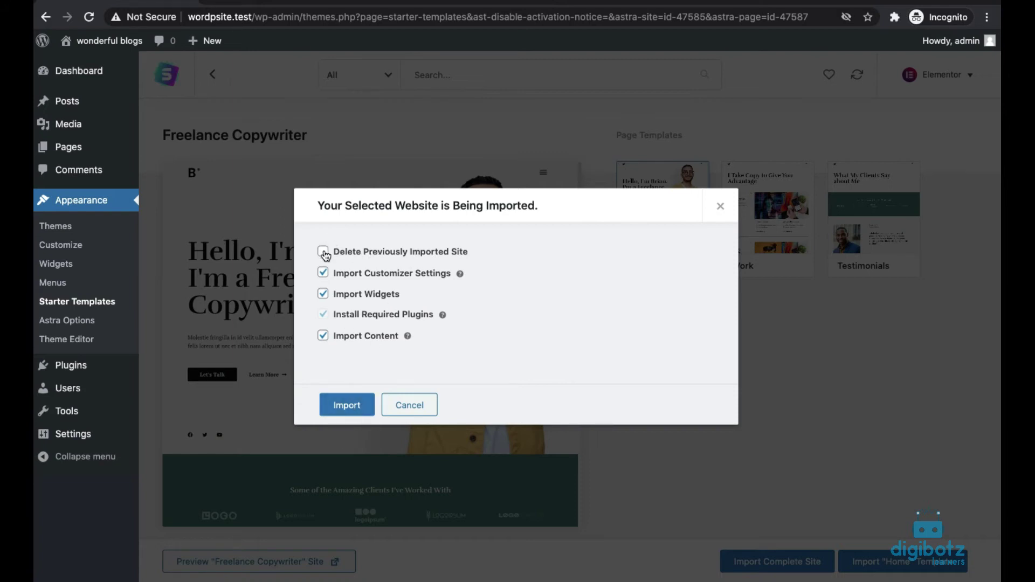
{"action": "left_click", "coordinate": [353, 417]}
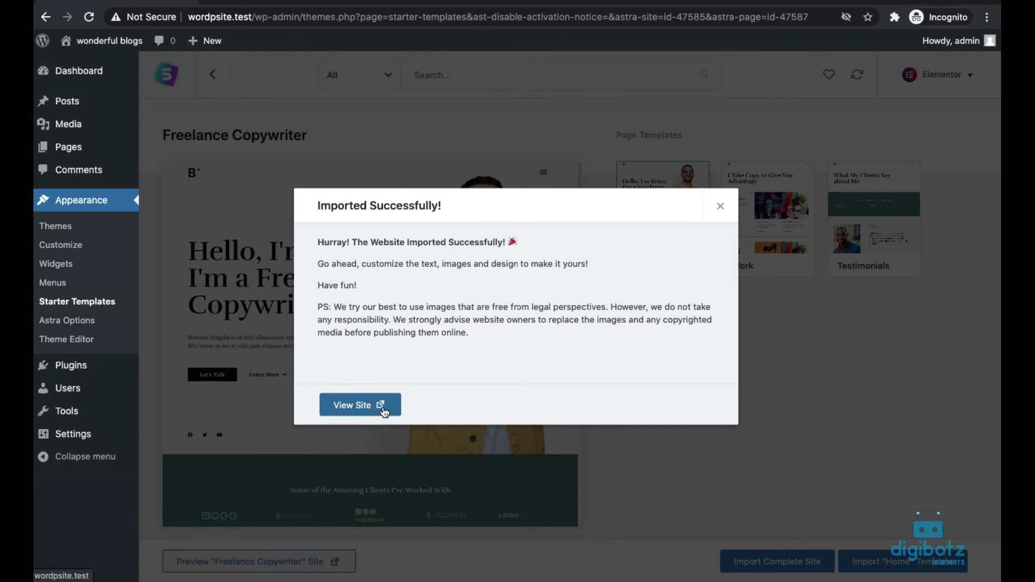
- View the imported site's home page and go to its Contact page
{"action": "left_click", "coordinate": [383, 411]}
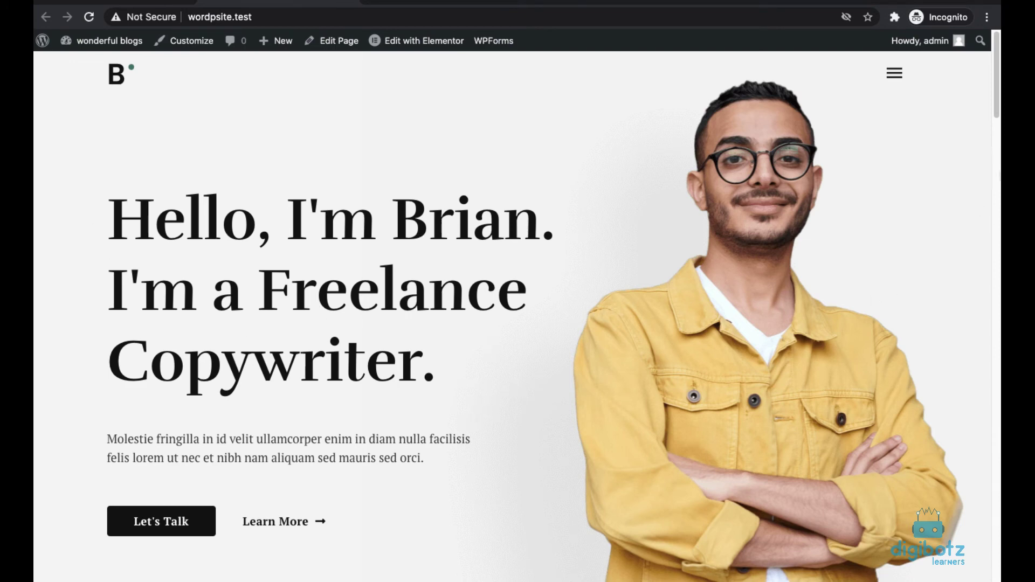
{"action": "left_click_drag", "start_coordinate": [996, 109], "coordinate": [969, 95]}
{"action": "left_click", "coordinate": [895, 75]}
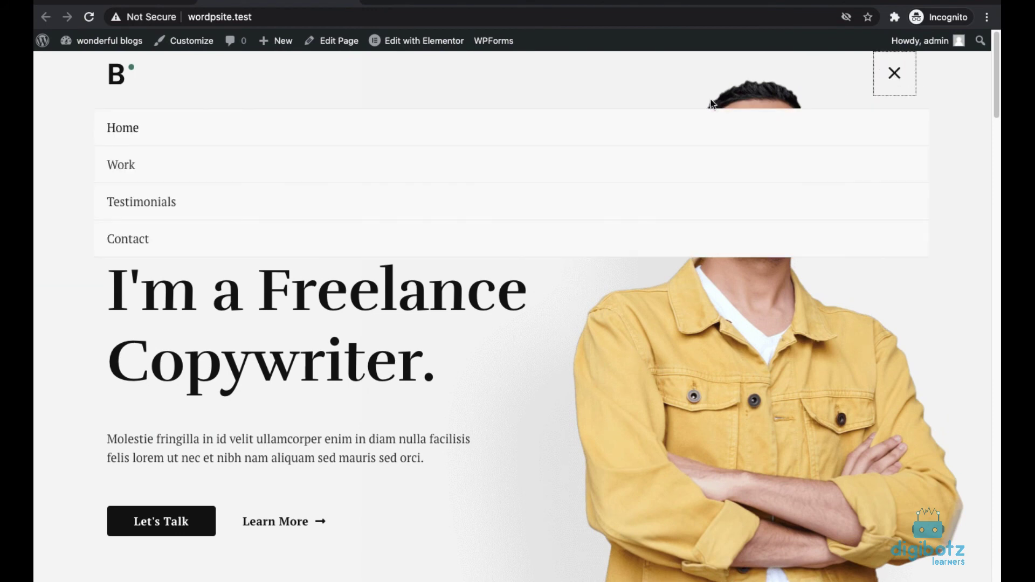
{"action": "left_click", "coordinate": [170, 237]}
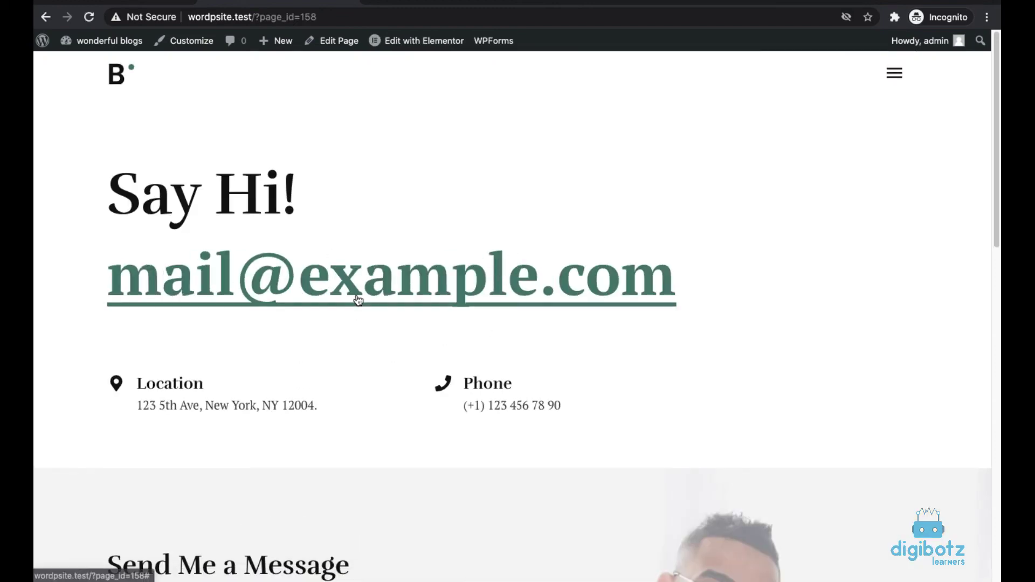
- Go to the site's Testimonials page and look through its content
{"action": "left_click", "coordinate": [893, 80]}
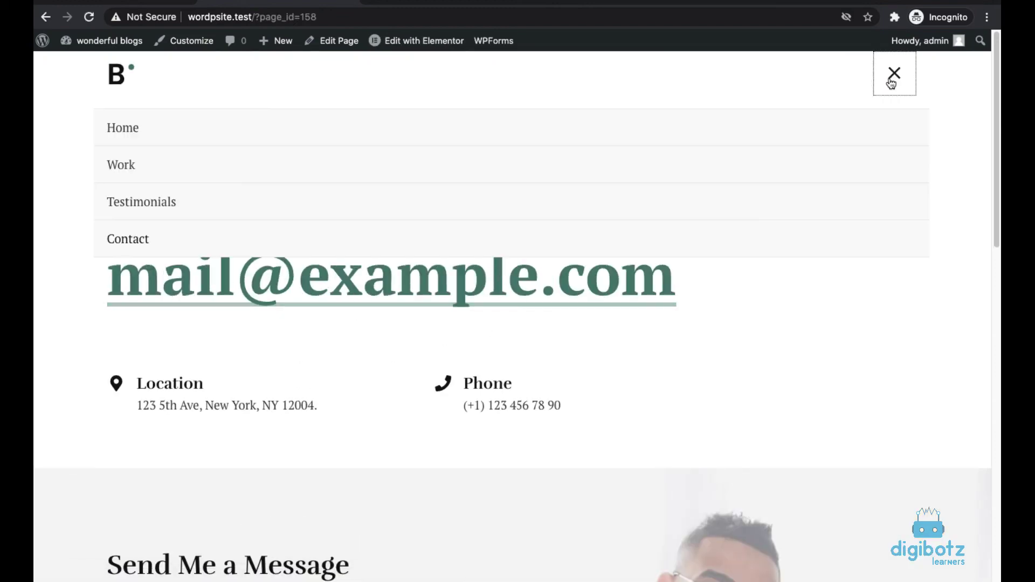
{"action": "left_click", "coordinate": [157, 213]}
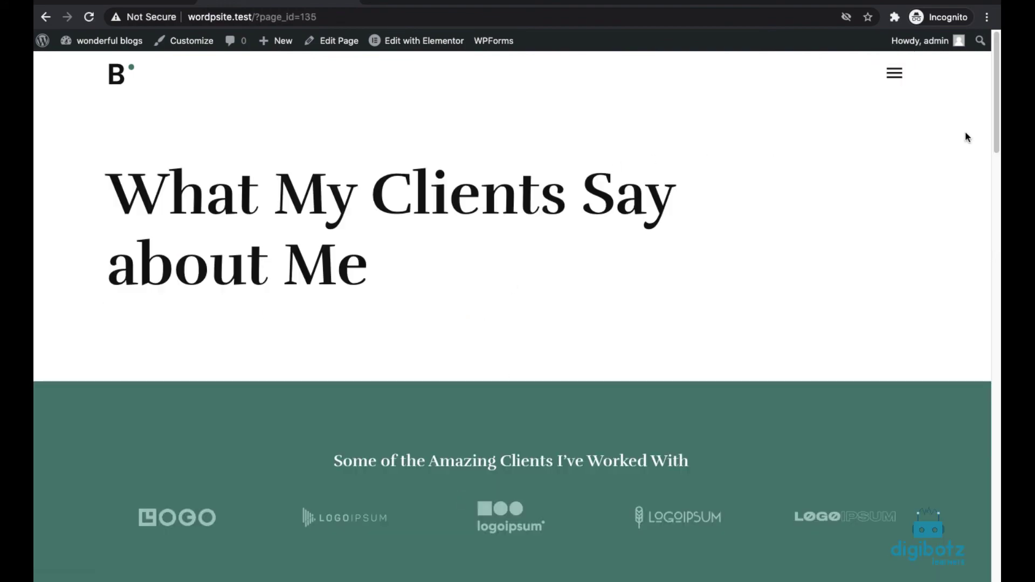
{"action": "left_click", "coordinate": [995, 314]}
{"action": "left_click_drag", "start_coordinate": [994, 437], "coordinate": [986, 65]}
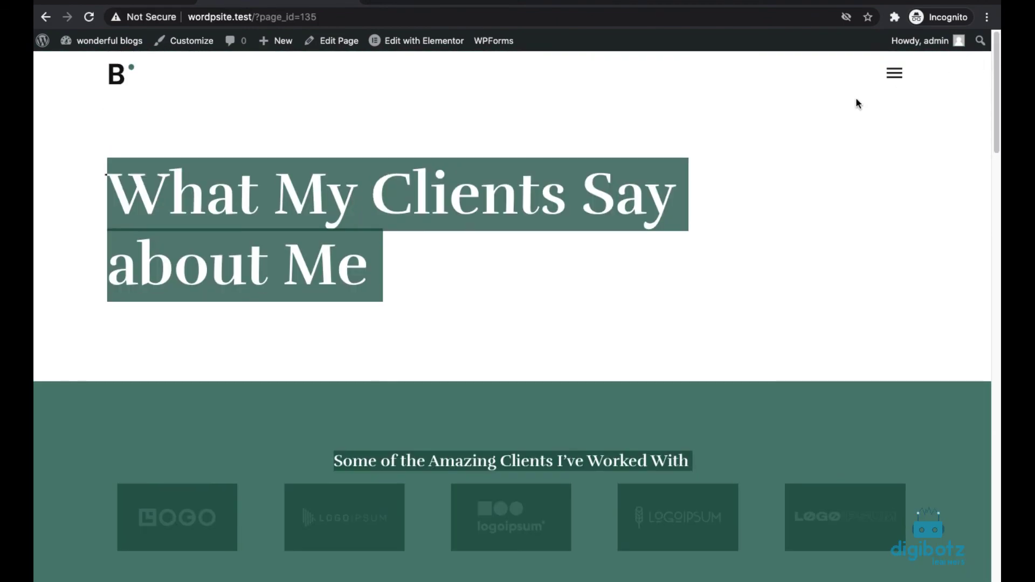
{"action": "left_click", "coordinate": [762, 198]}
- Go to the site's Work page and review it from the heading down to the footer
{"action": "left_click", "coordinate": [894, 73]}
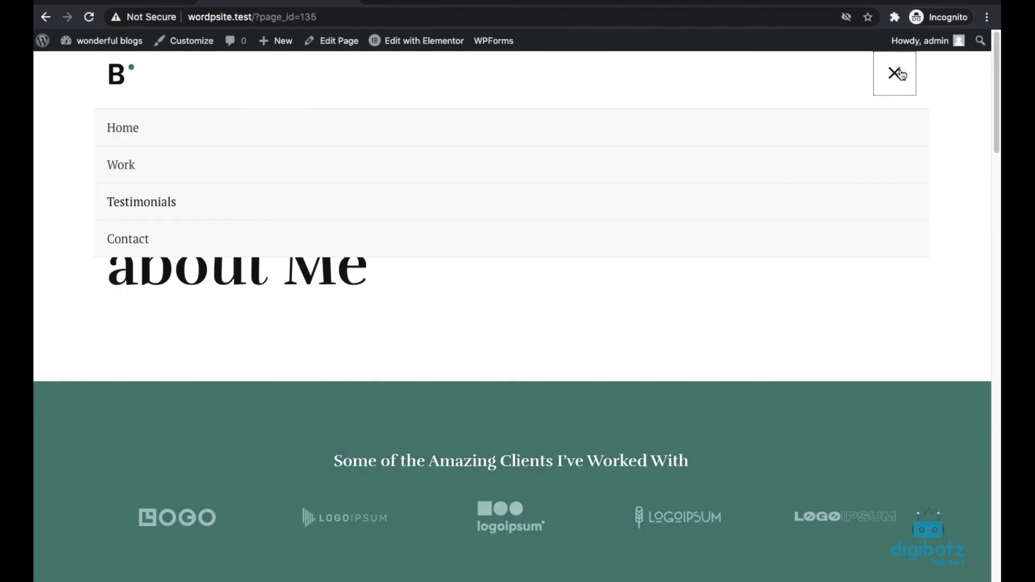
{"action": "left_click", "coordinate": [126, 166]}
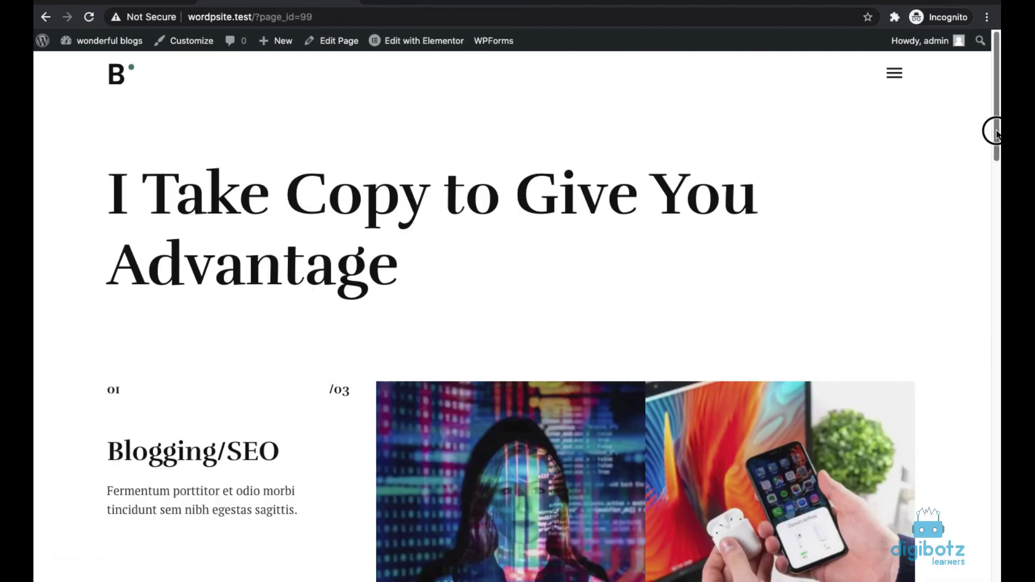
{"action": "left_click_drag", "start_coordinate": [996, 130], "coordinate": [998, 561]}
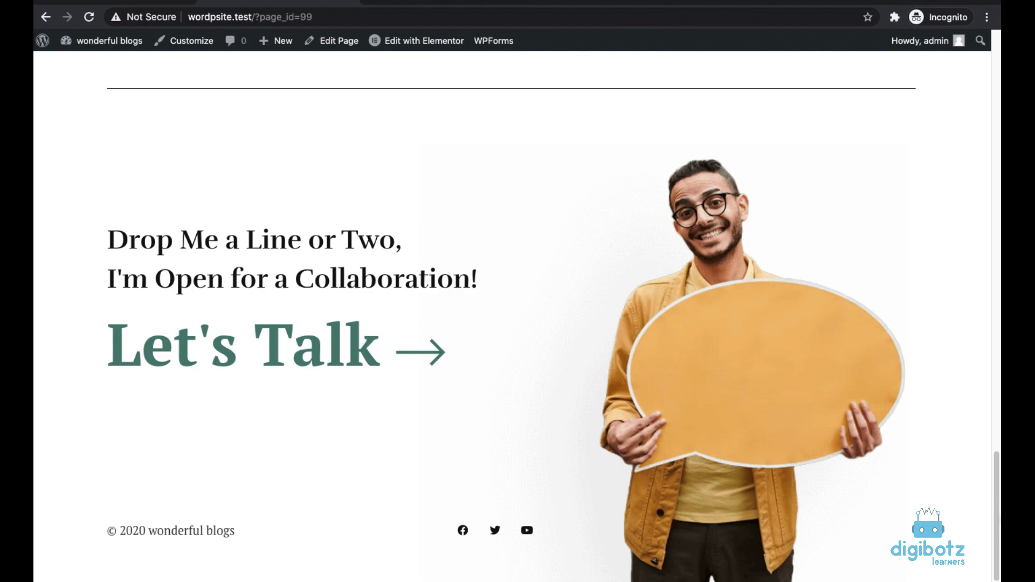
{"action": "left_click_drag", "start_coordinate": [995, 508], "coordinate": [996, 49]}
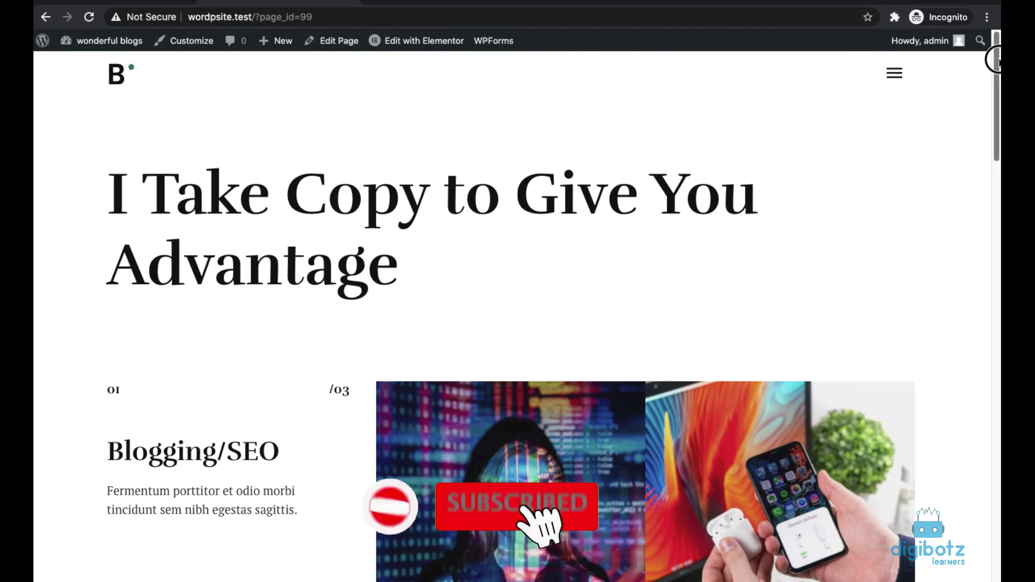
{"action": "left_click_drag", "start_coordinate": [997, 61], "coordinate": [975, 124]}
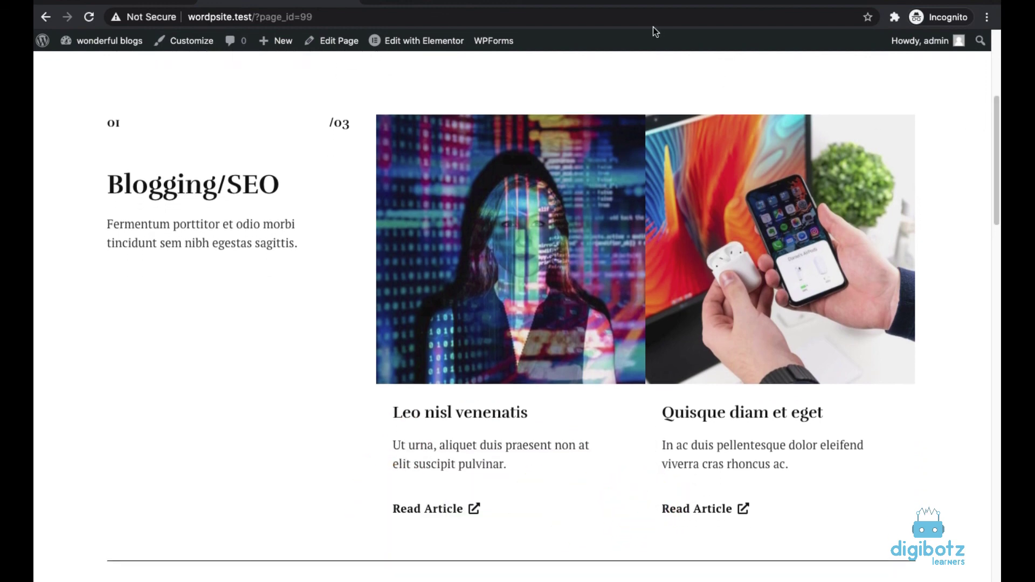